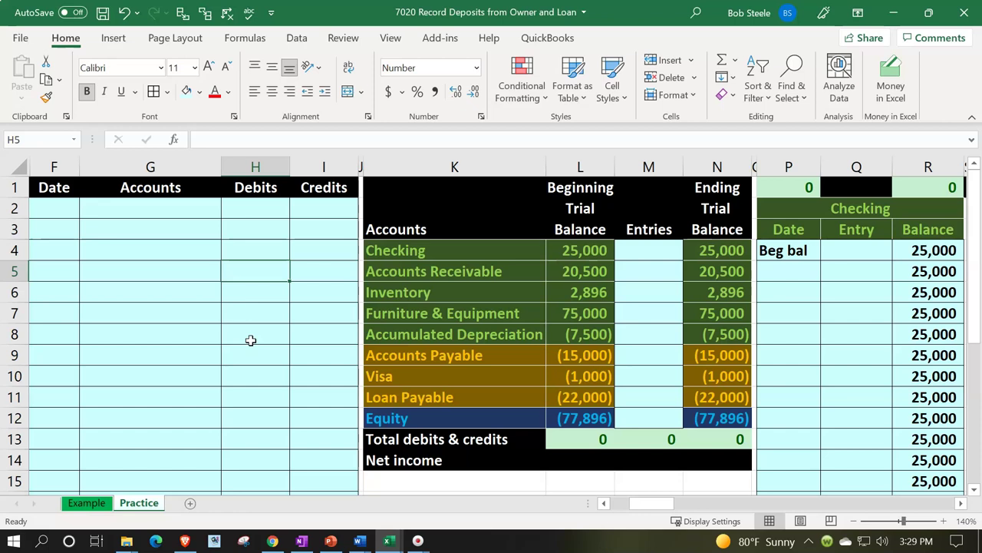
# Review the completed journal entries and trial balance on the Example sheet, and return to the Practice sheet.
pyautogui.click(85, 503)
pyautogui.click(131, 503)
pyautogui.click(86, 503)
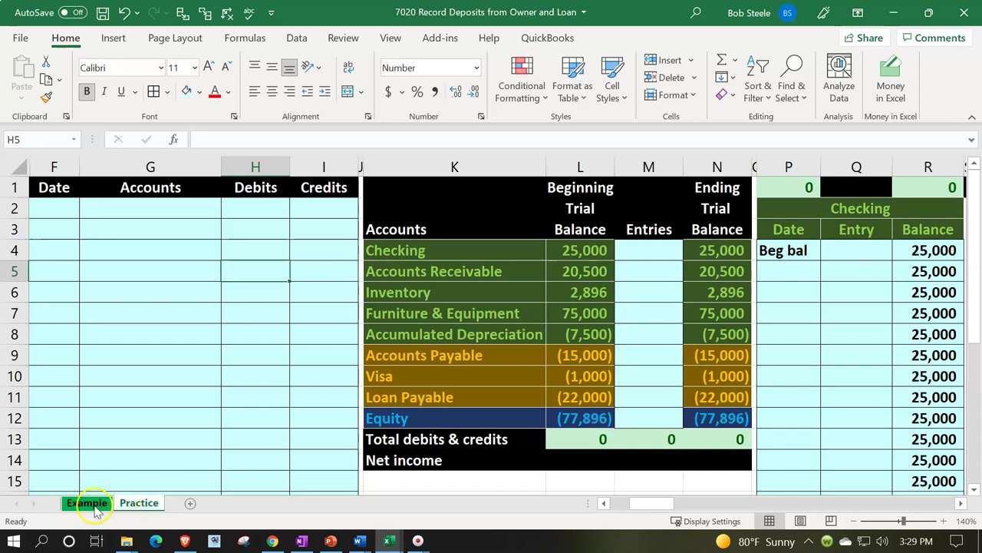
pyautogui.click(130, 396)
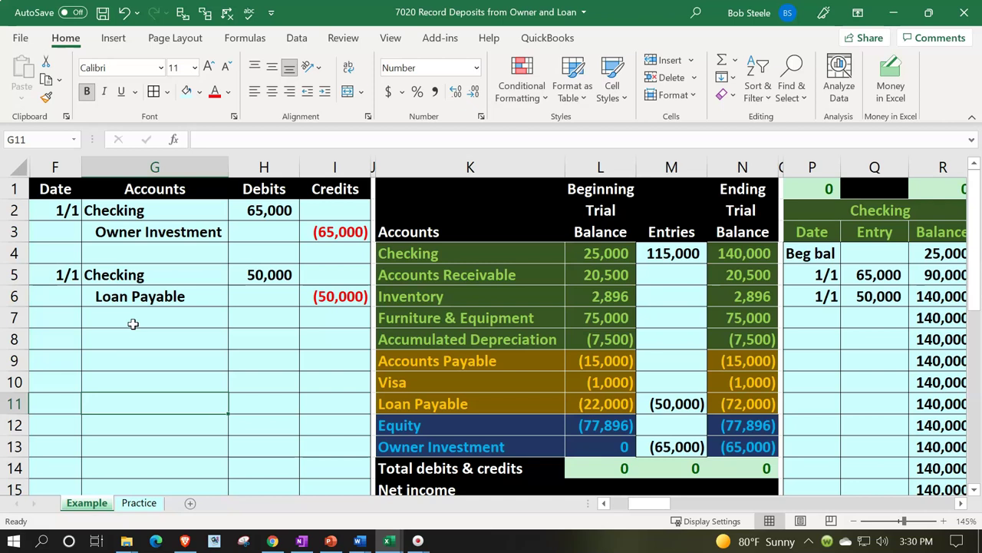
pyautogui.click(139, 503)
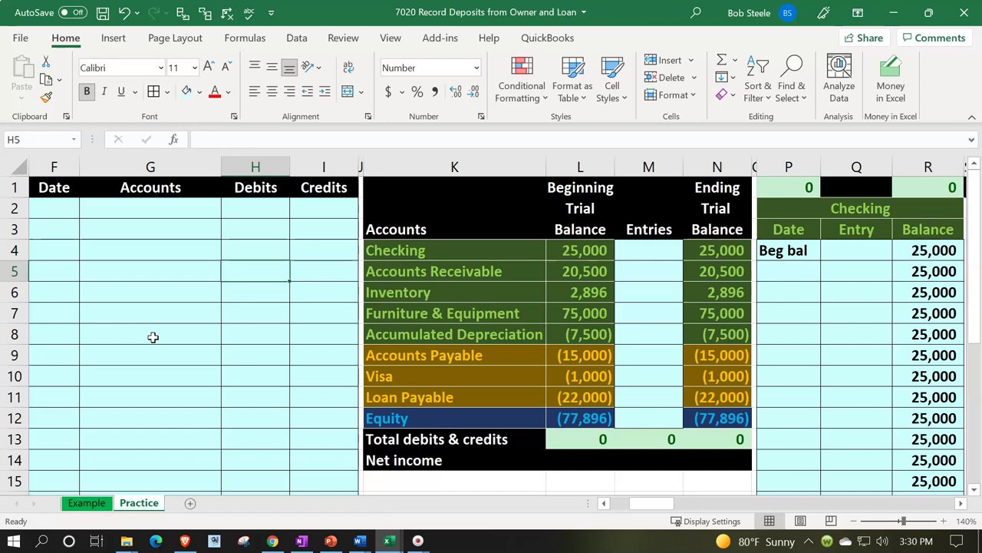
# Enter the date 1/1 in cell F2 for the first journal entry.
pyautogui.click(69, 213)
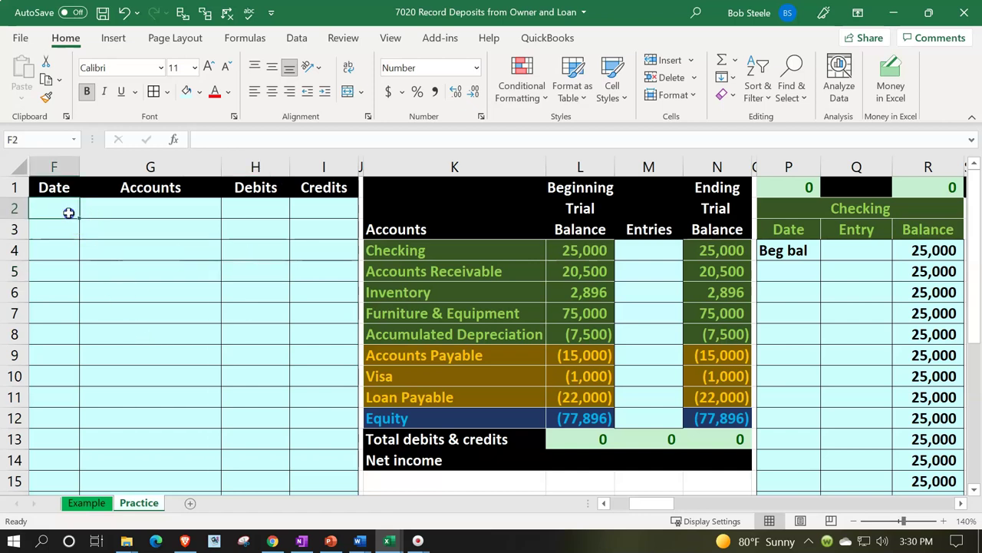
pyautogui.write('1/1')
pyautogui.press('Return')
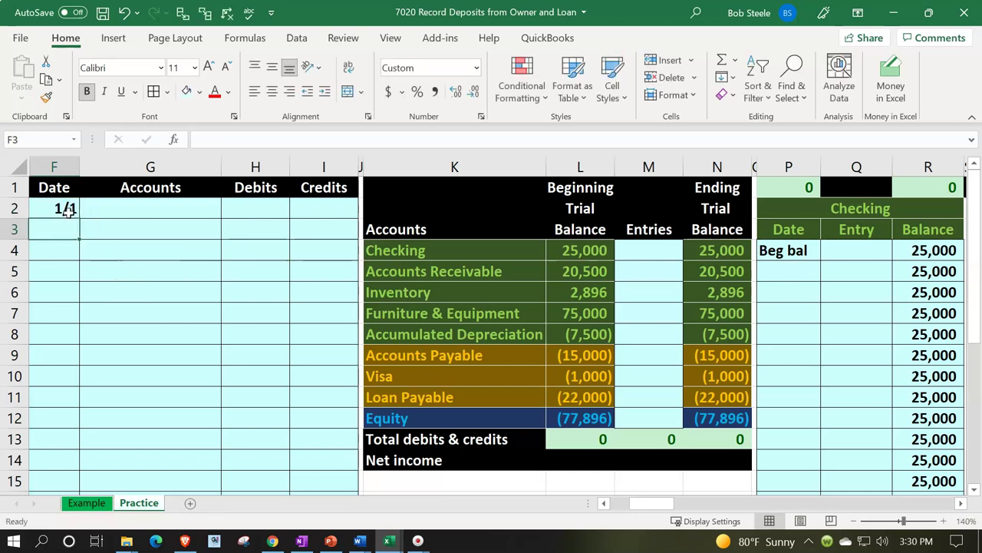
# Link the first journal entry's account in cell G2 to the Checking account name with the formula =K4.
pyautogui.press('Right')
pyautogui.press('Up')
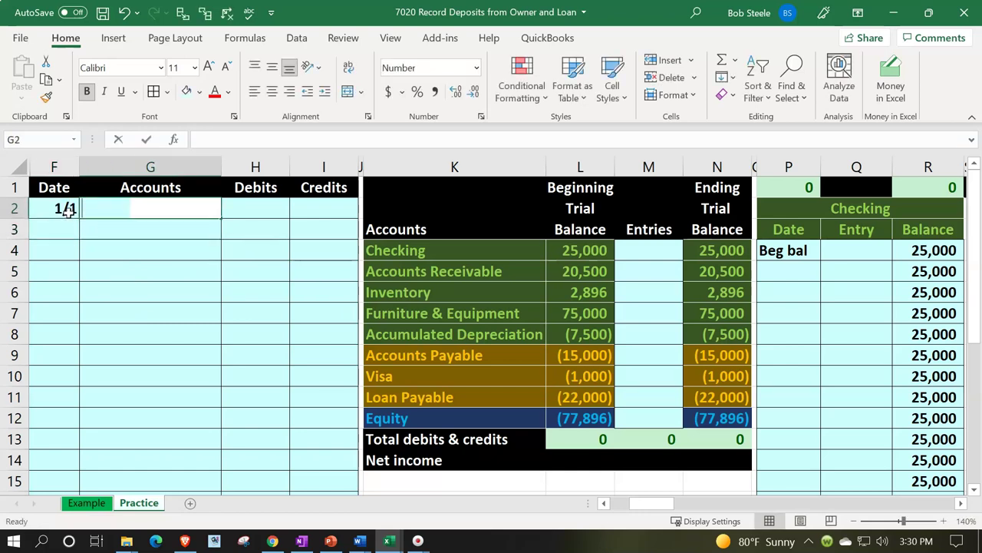
pyautogui.write('=')
pyautogui.press('Right')
pyautogui.press('Right')
pyautogui.press('Right')
pyautogui.press('Right')
pyautogui.press('Down')
pyautogui.press('Down')
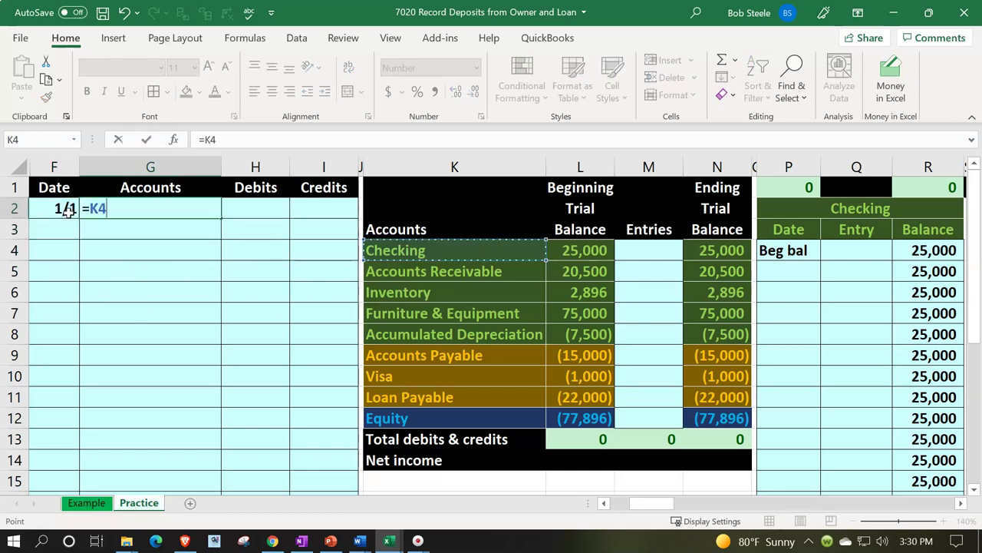
pyautogui.press('Return')
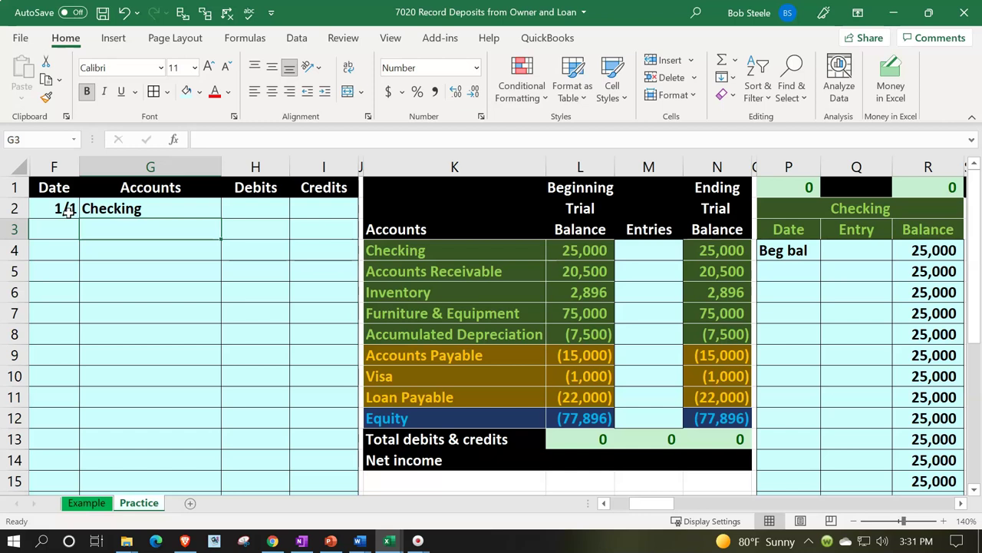
# Insert blank cells at K13:N13 above Total debits & credits in the trial balance, shifting the existing cells down.
pyautogui.click(487, 416)
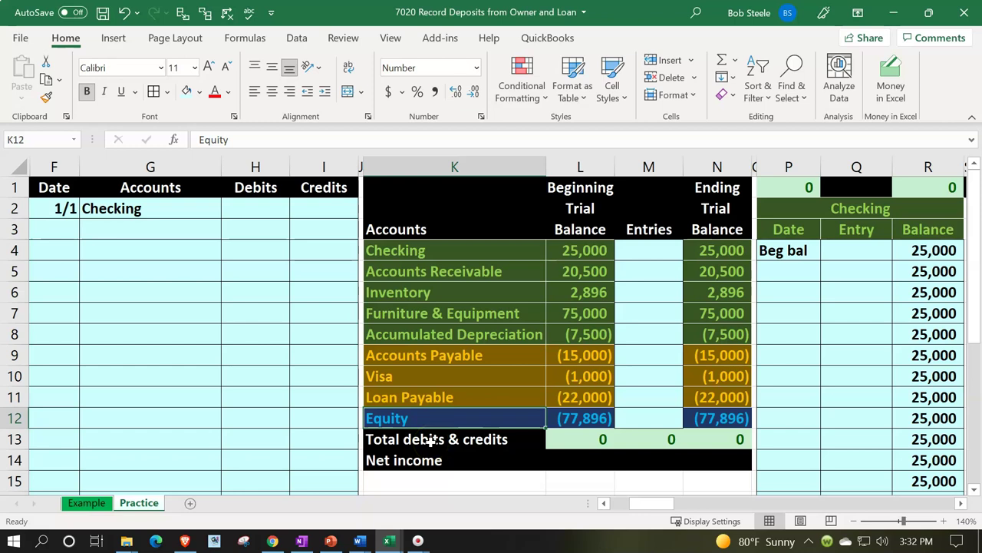
pyautogui.moveTo(432, 439); pyautogui.dragTo(694, 449)
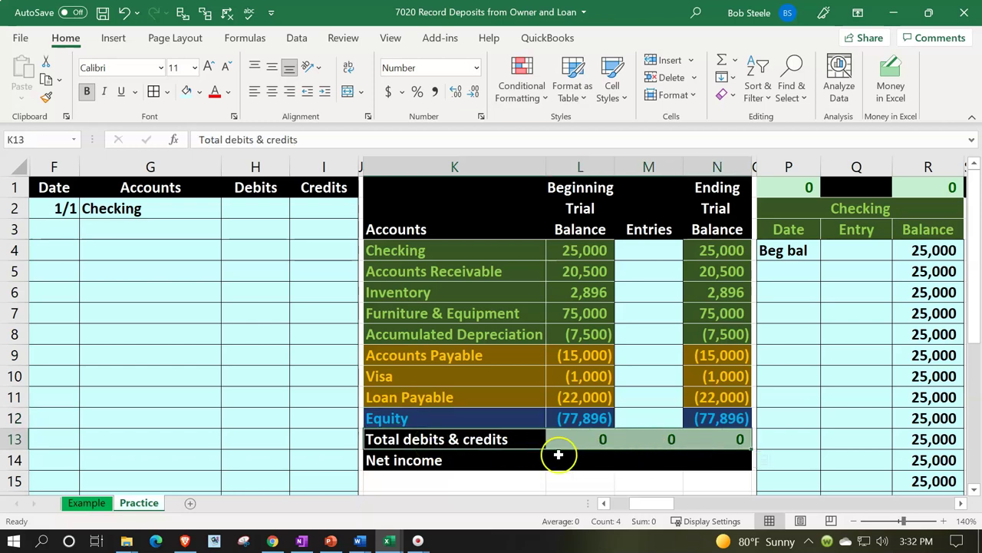
pyautogui.rightClick(512, 439)
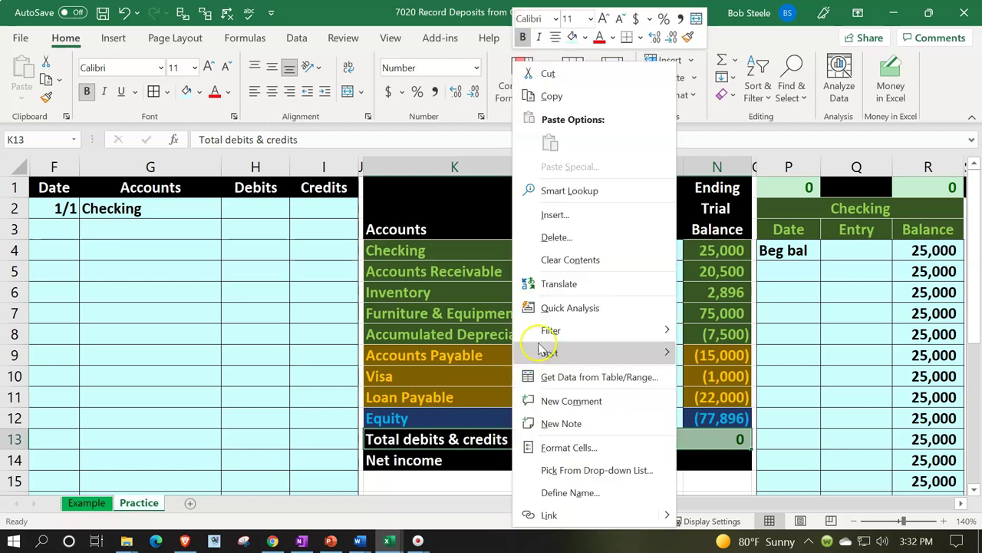
pyautogui.click(554, 216)
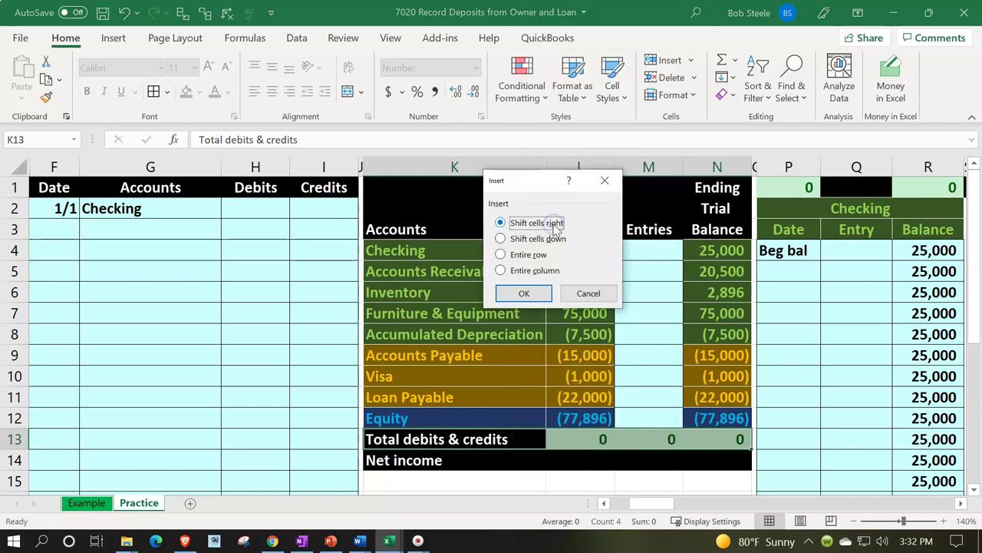
pyautogui.click(546, 240)
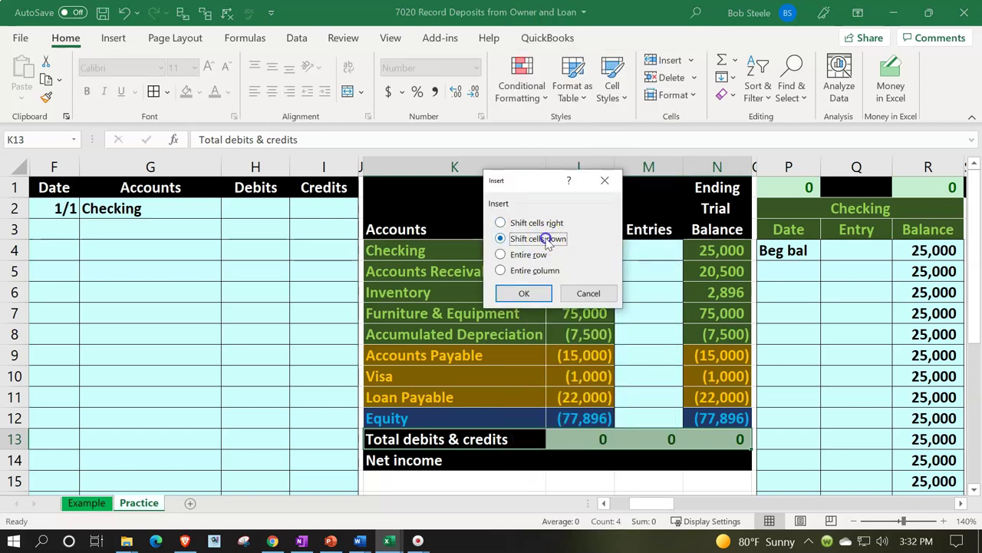
pyautogui.click(540, 297)
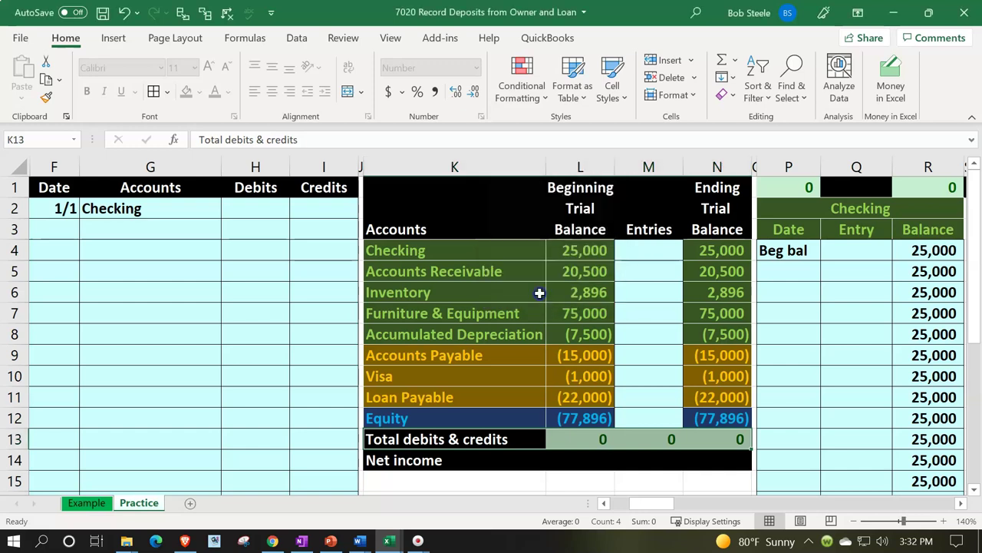
# Copy the formatting of the Equity row K12:N12 to the new blank row 13 of the trial balance.
pyautogui.click(535, 415)
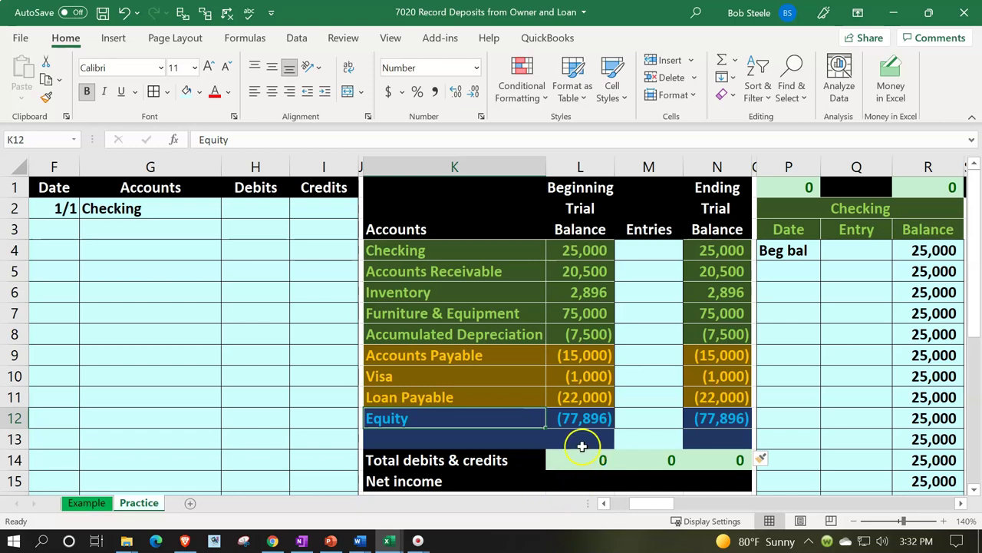
pyautogui.moveTo(461, 418); pyautogui.dragTo(708, 418)
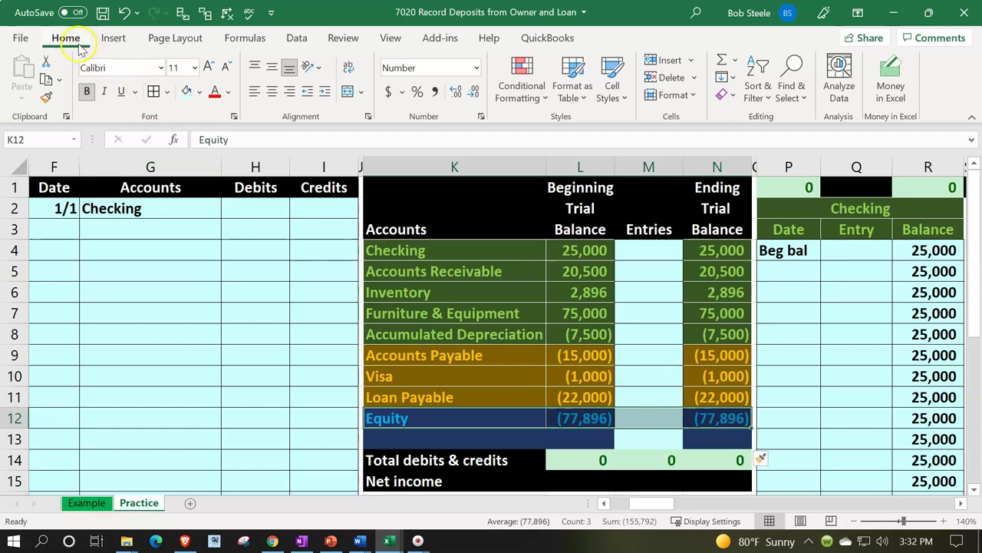
pyautogui.click(46, 97)
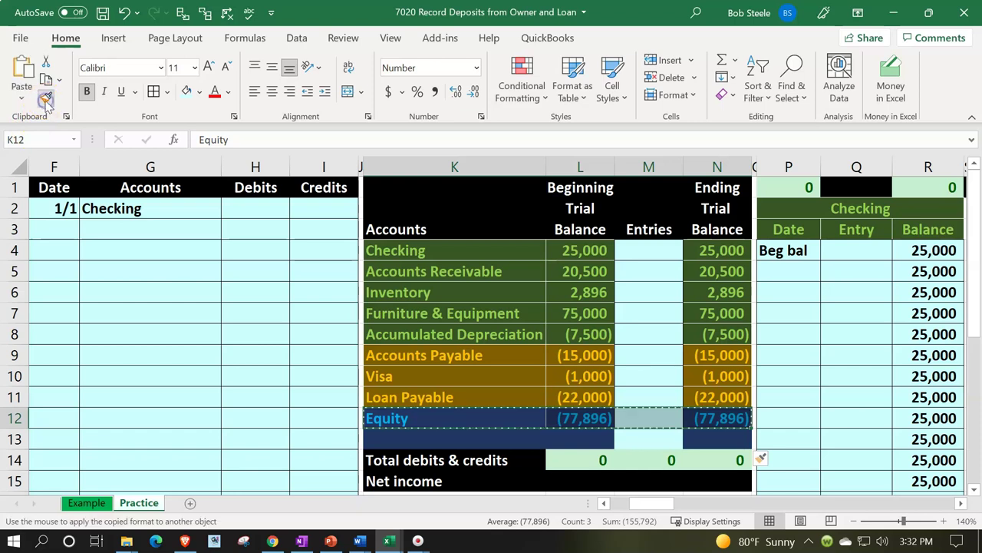
pyautogui.click(418, 439)
pyautogui.click(346, 399)
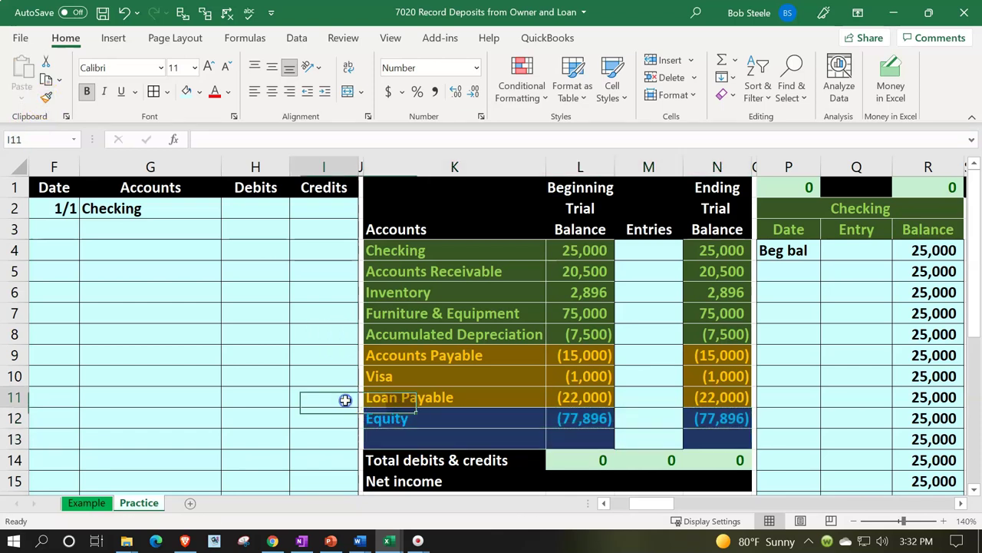
# Add an Owner Investment account in cell K13 with a beginning balance of 0 in L13.
pyautogui.click(372, 436)
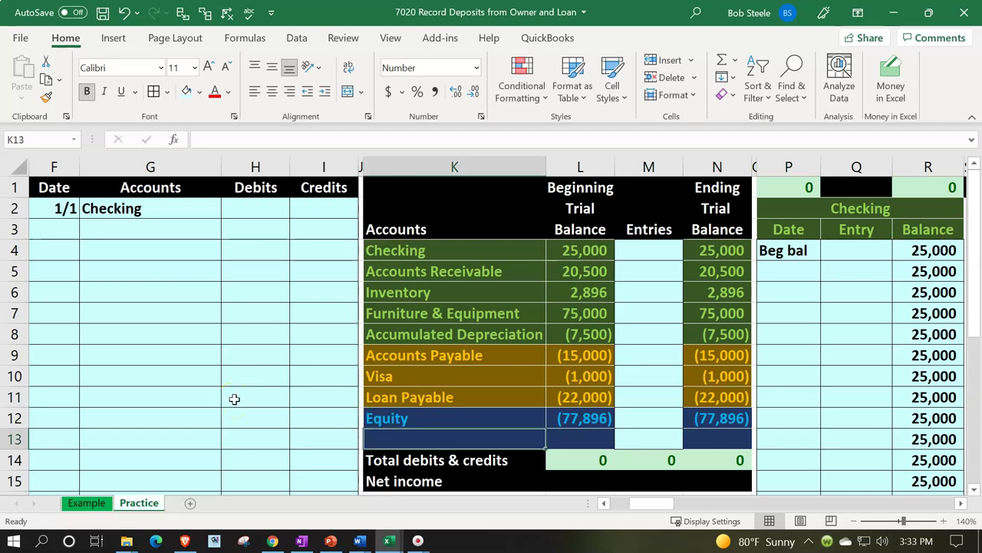
pyautogui.write('Owner')
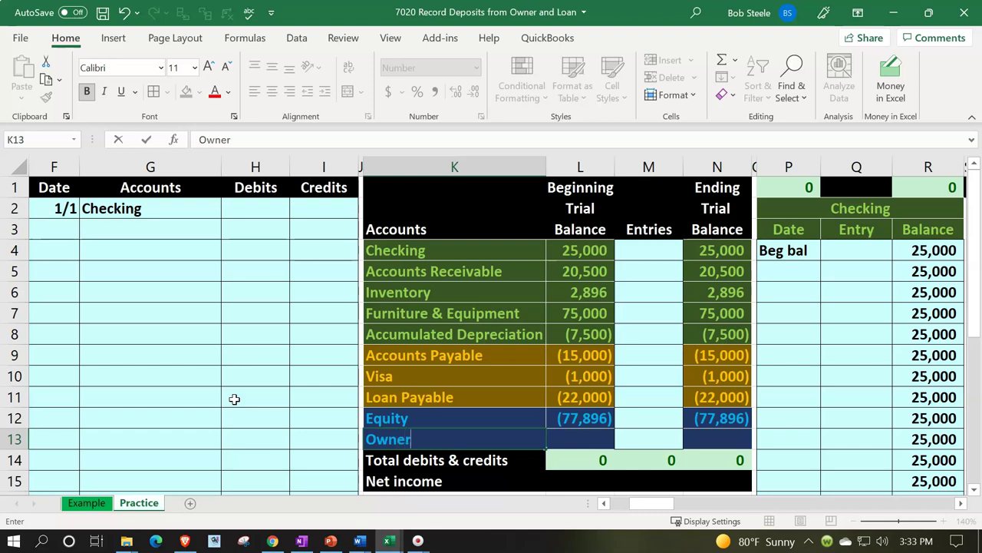
pyautogui.write(' Investment')
pyautogui.press('Tab')
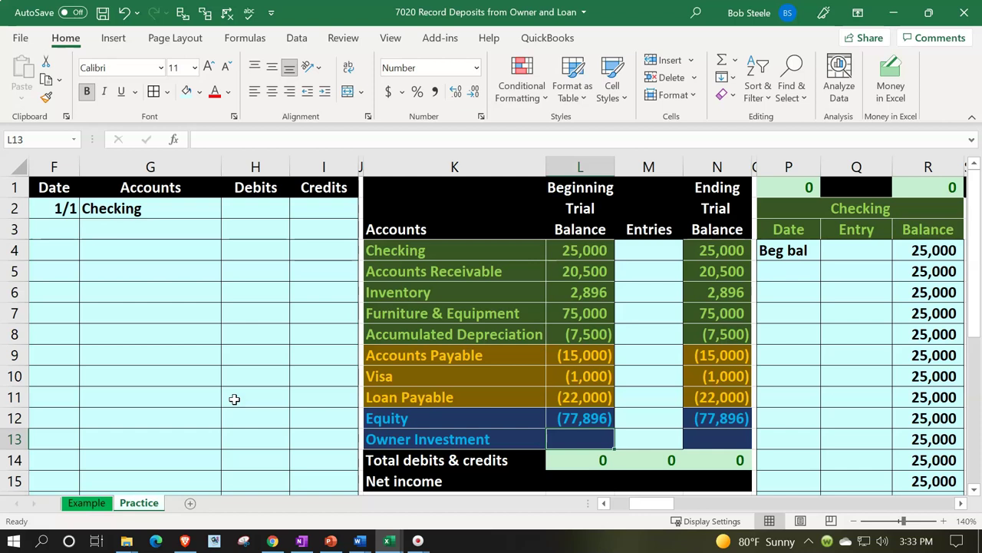
pyautogui.write('0')
pyautogui.press('Return')
# Calculate Owner Investment's ending balance in N13 with a SUM of its beginning balance and entries, L13:M13.
pyautogui.press('Right')
pyautogui.press('Right')
pyautogui.press('Right')
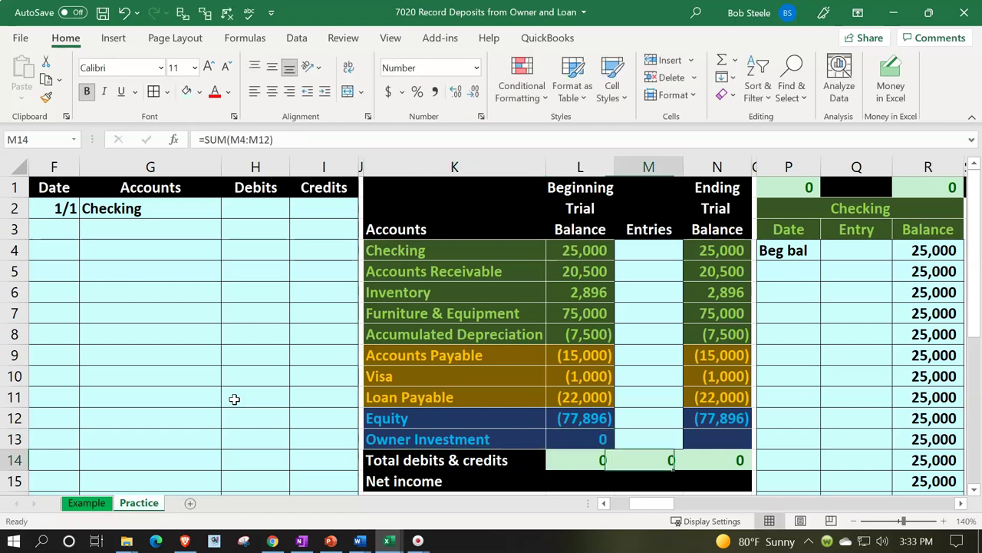
pyautogui.press('Up')
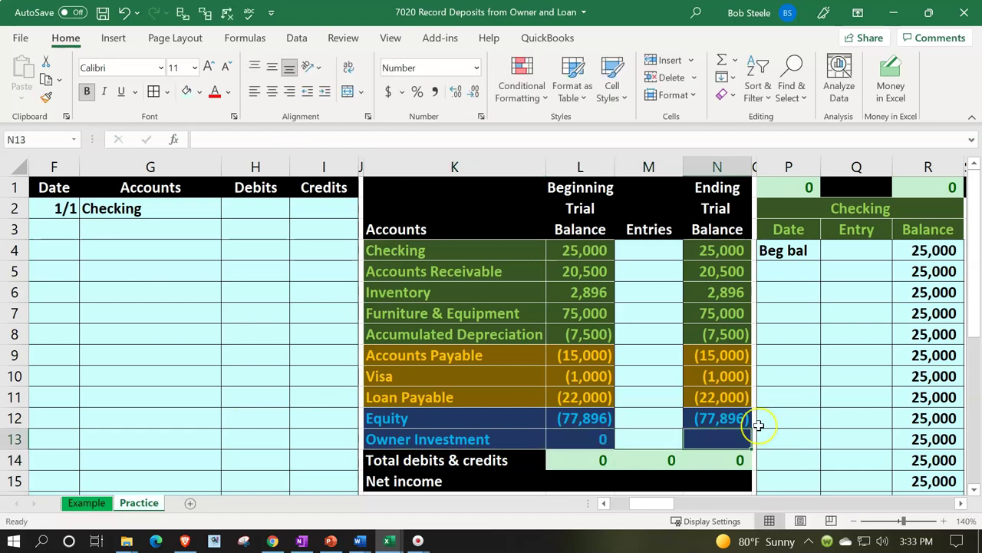
pyautogui.write('=sum')
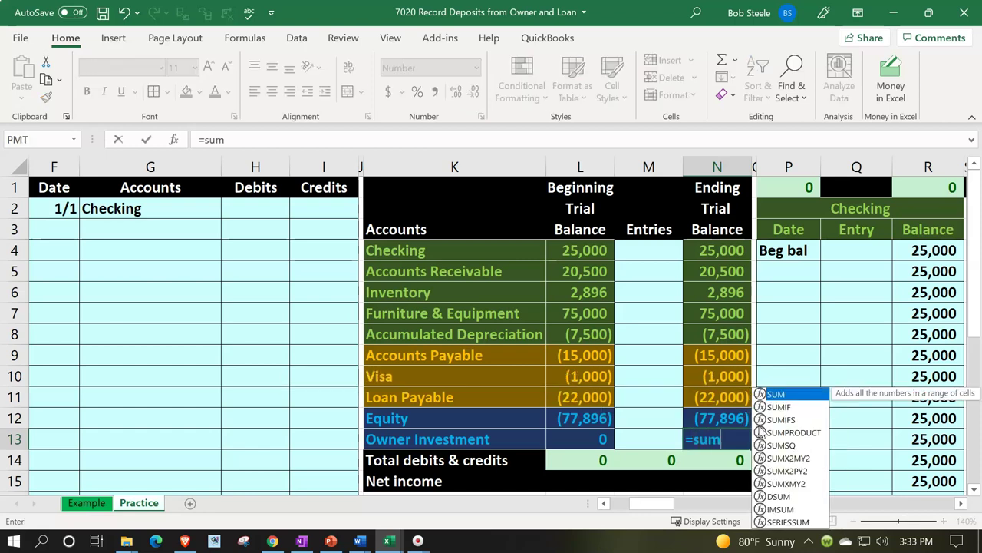
pyautogui.write('(')
pyautogui.press('Left')
pyautogui.hotkey('shift', 'Left')
pyautogui.press('Return')
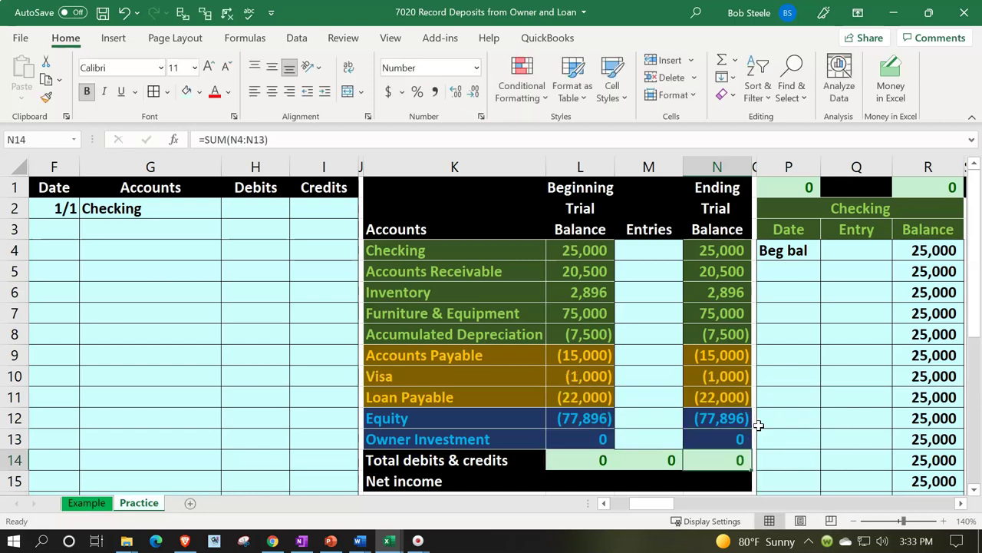
# Extend the beginning balance total in L14 to sum L4:L13, copy it across to N14, and check the copied formula.
pyautogui.scroll(-1, 758, 425)
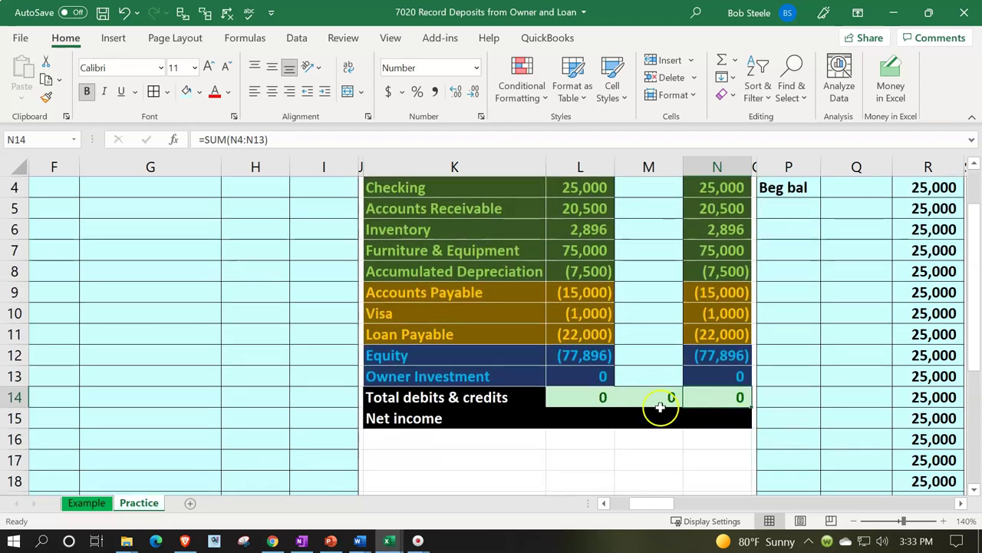
pyautogui.doubleClick(595, 397)
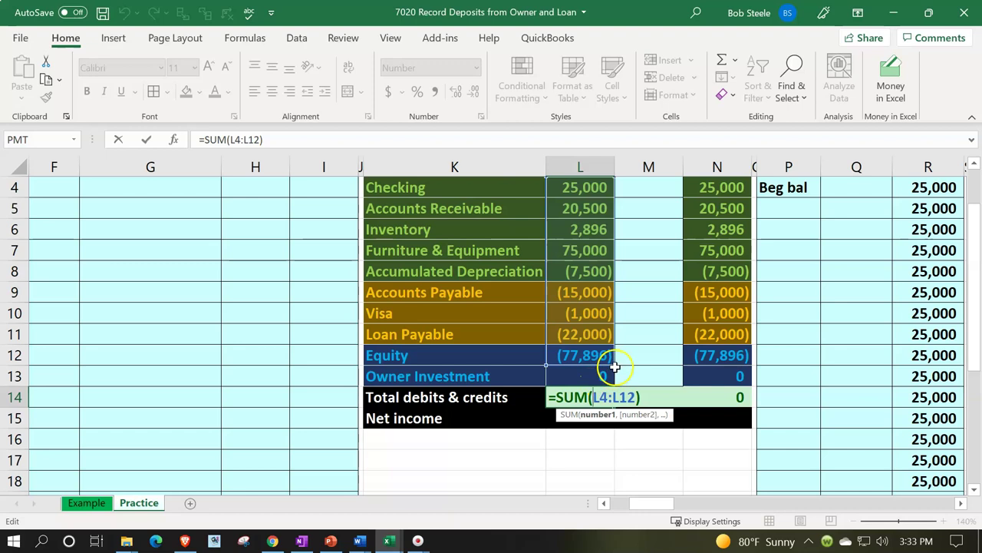
pyautogui.moveTo(607, 361); pyautogui.dragTo(612, 378)
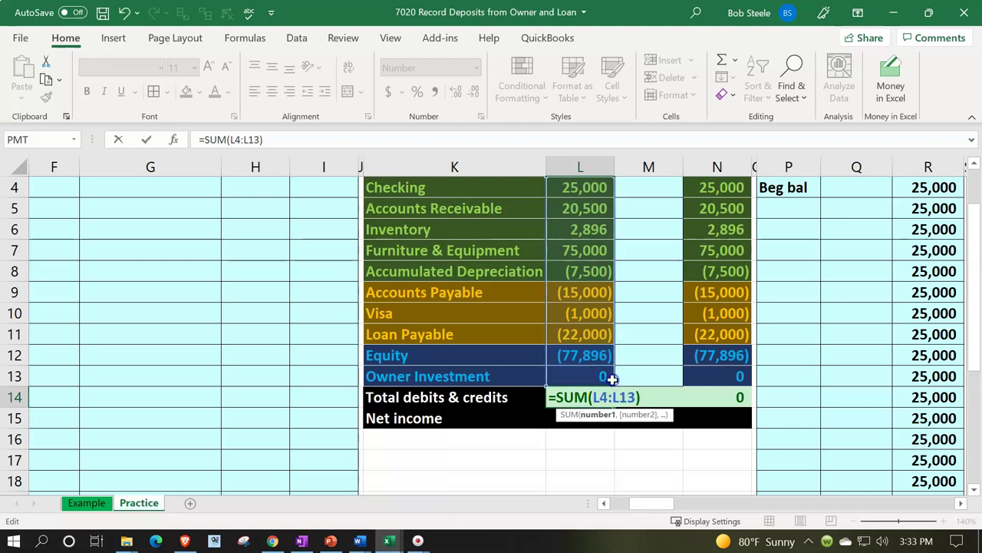
pyautogui.press('Return')
pyautogui.click(577, 393)
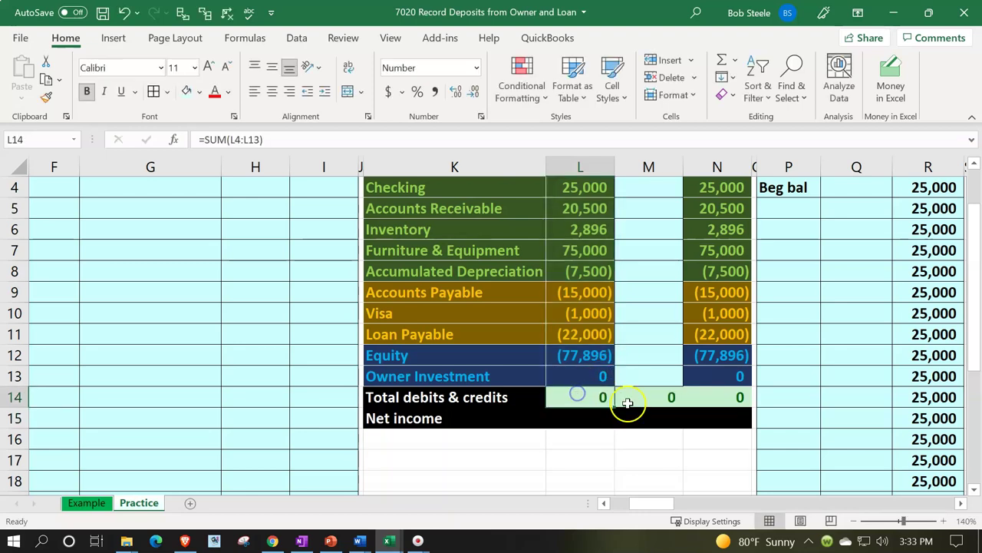
pyautogui.moveTo(614, 407); pyautogui.dragTo(727, 398)
pyautogui.doubleClick(725, 396)
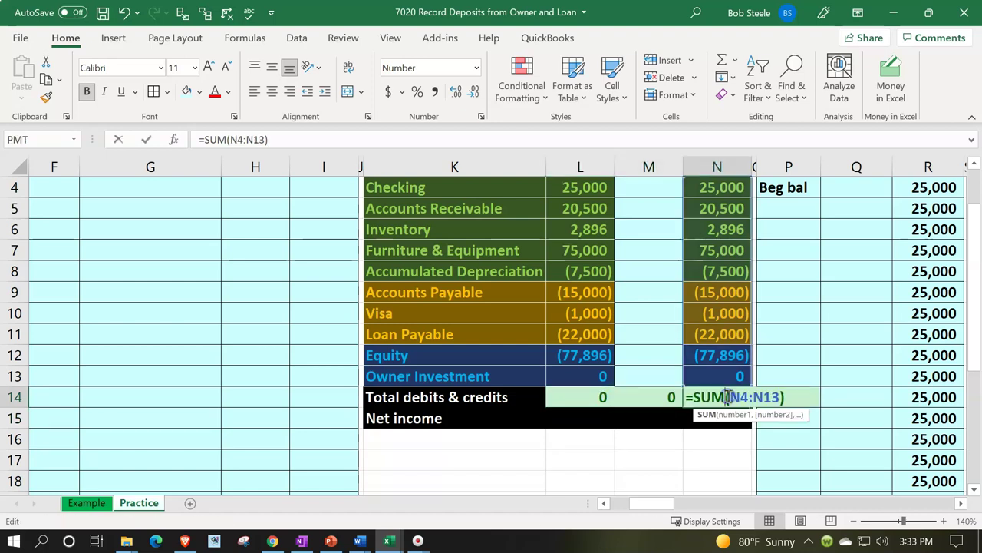
pyautogui.click(715, 446)
pyautogui.press('Return')
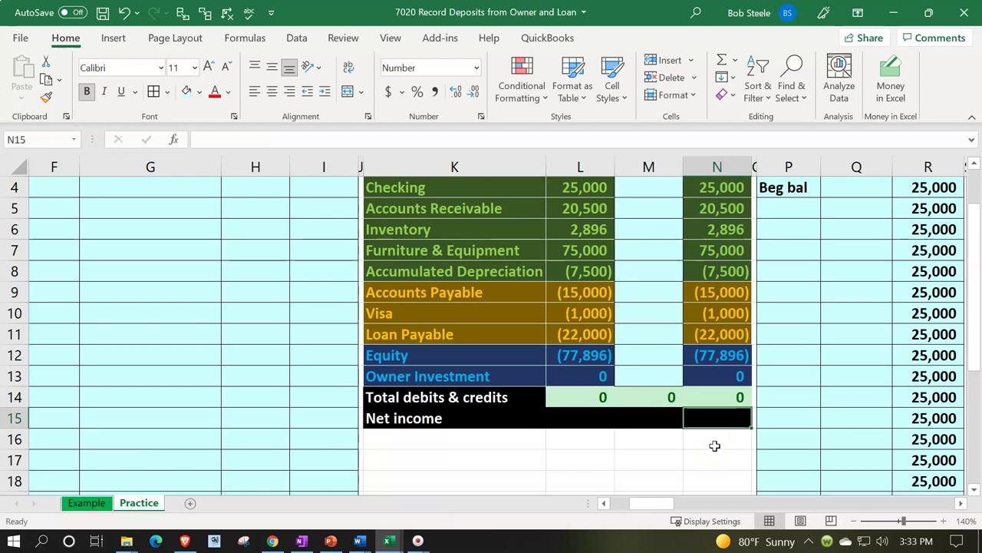
# Enter a 65,000 debit to Checking in cell H2.
pyautogui.scroll(1, 714, 446)
pyautogui.click(250, 289)
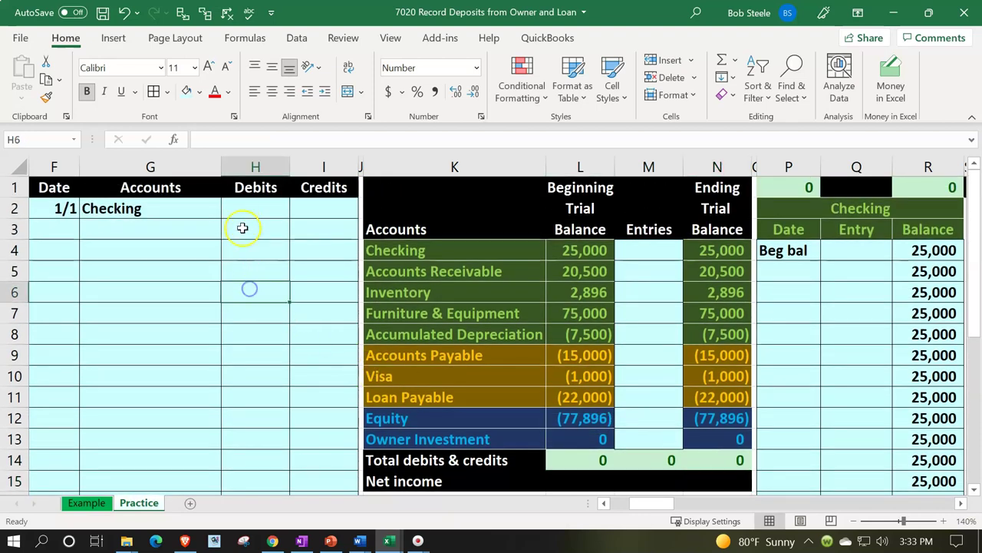
pyautogui.click(238, 209)
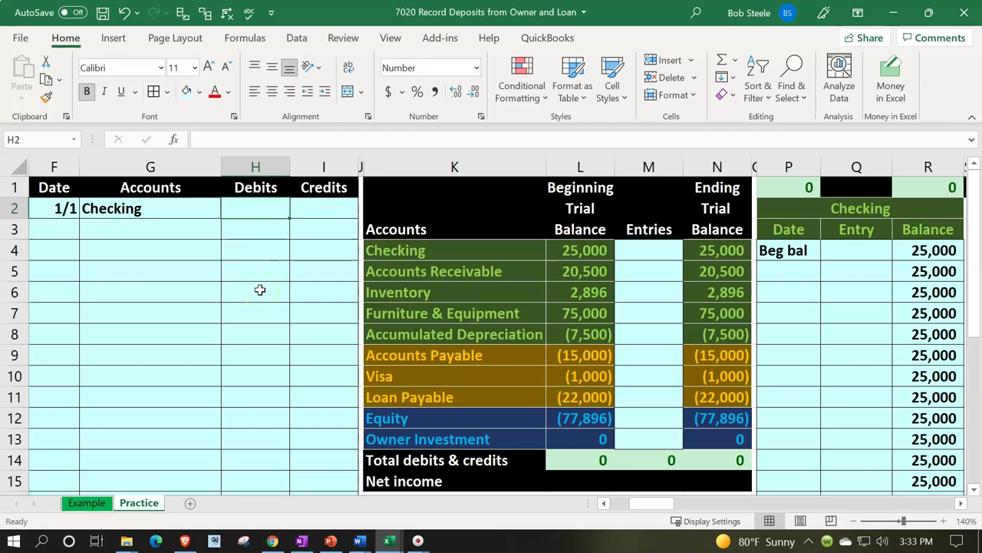
pyautogui.write('650000')
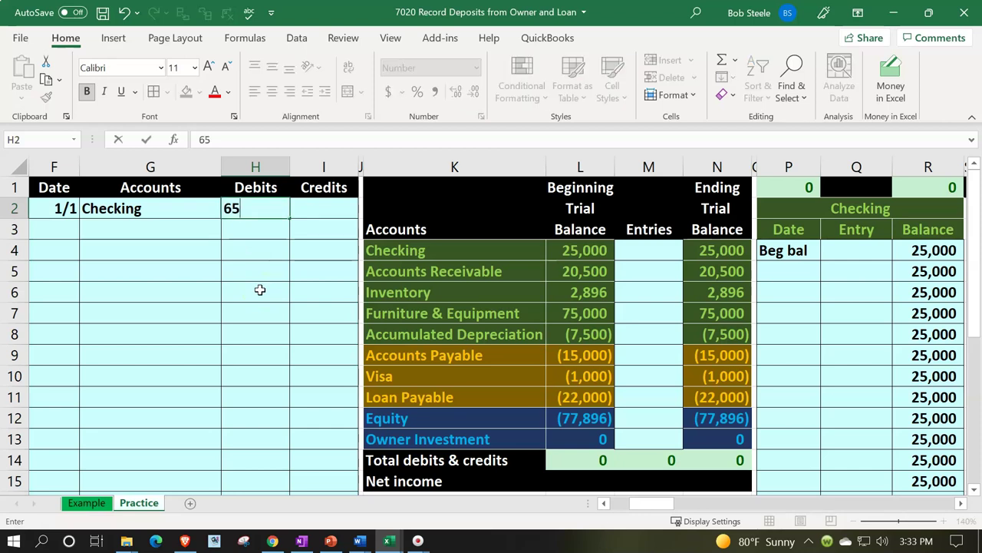
pyautogui.press('Return')
# Enter the matching credit in cell I3 as the negative of the Checking debit, using =-H2.
pyautogui.press('Right')
pyautogui.write('=-')
pyautogui.press('Left')
pyautogui.press('Up')
pyautogui.press('Return')
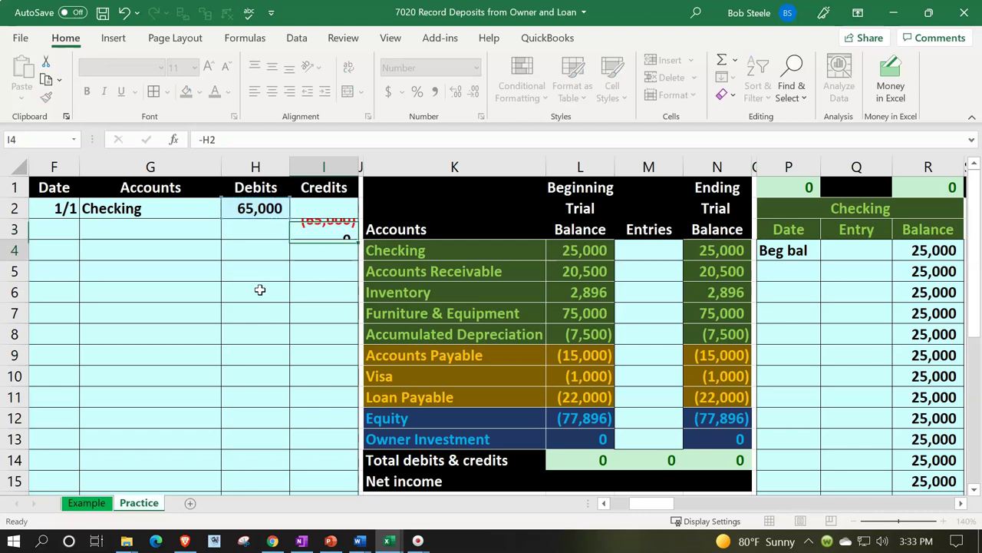
# Enter the credit account Owner Investment in G3 by linking it to K13, and indent it beneath Checking.
pyautogui.press('Left')
pyautogui.press('Left')
pyautogui.press('Up')
pyautogui.write('=')
pyautogui.press('Down')
pyautogui.press('Down')
pyautogui.press('Down')
pyautogui.press('Down')
pyautogui.press('Down')
pyautogui.press('Down')
pyautogui.press('Down')
pyautogui.press('Down')
pyautogui.press('Down')
pyautogui.press('Down')
pyautogui.press('Right')
pyautogui.press('Right')
pyautogui.press('Right')
pyautogui.press('Right')
pyautogui.press('Return')
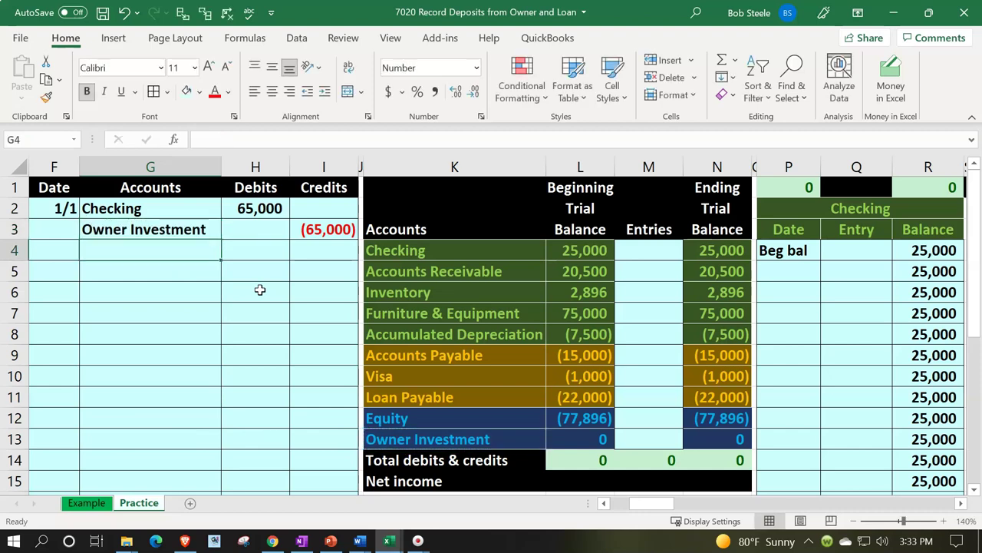
pyautogui.press('Up')
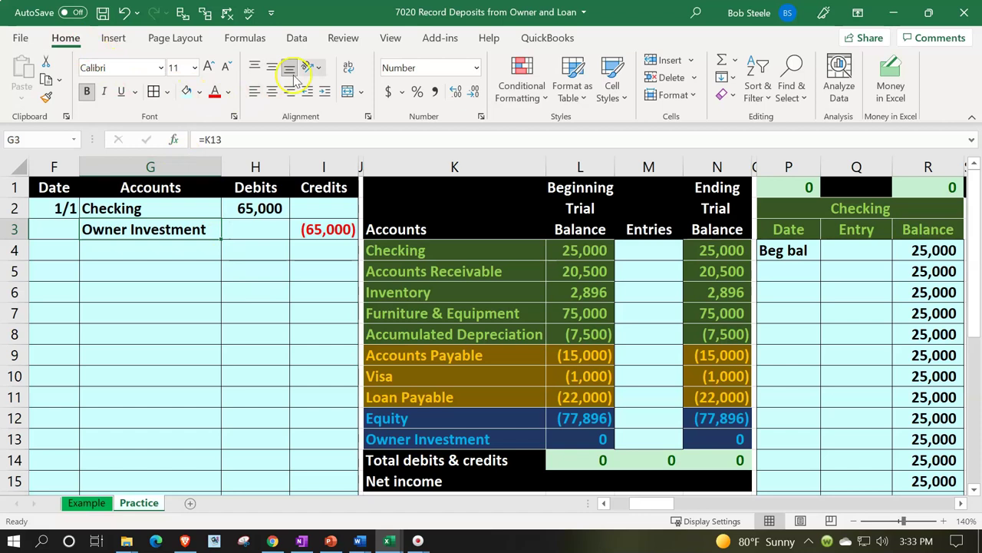
pyautogui.click(325, 92)
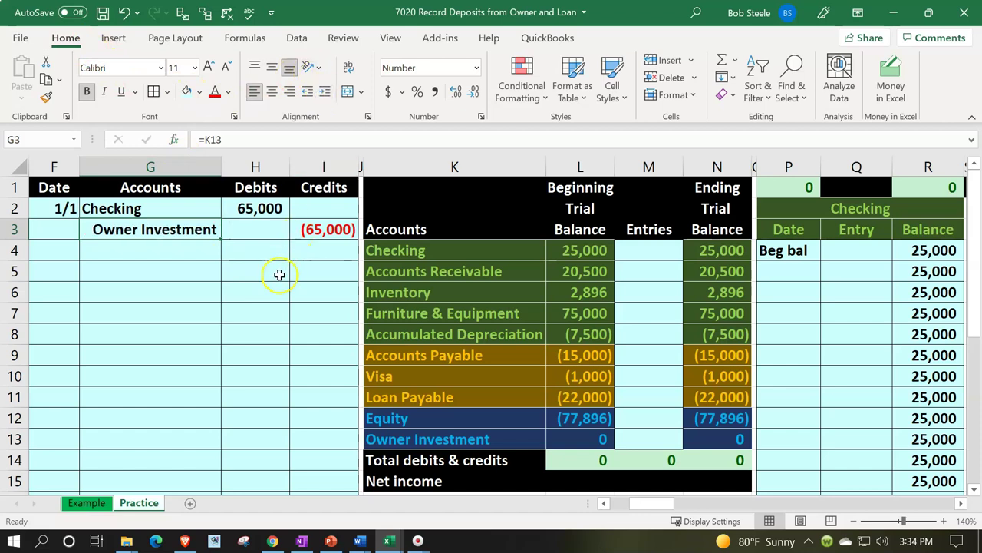
# Post the Checking debit to the trial balance by entering =H2 in Checking's Entries cell, M4.
pyautogui.press('Up')
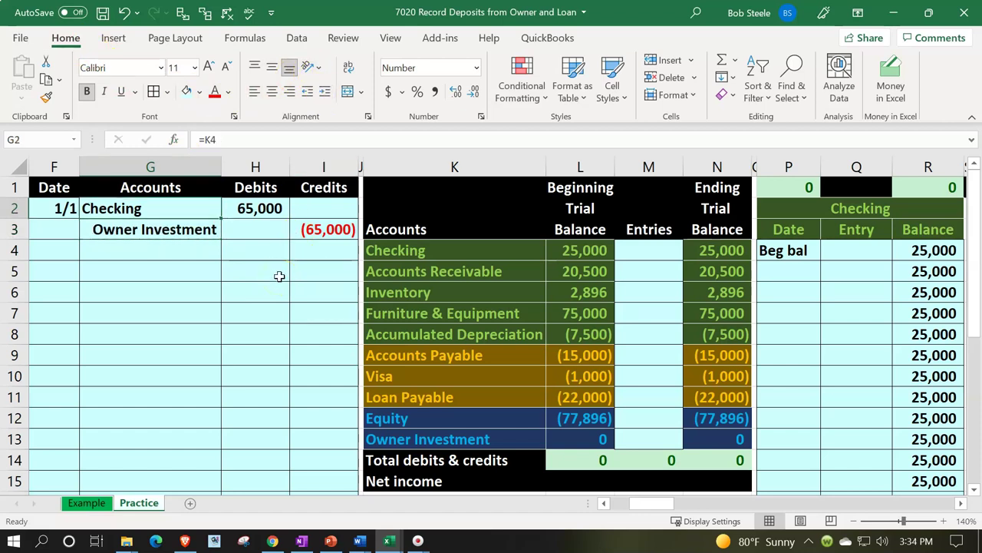
pyautogui.press('Right')
pyautogui.press('Right')
pyautogui.press('Right')
pyautogui.press('Right')
pyautogui.press('Right')
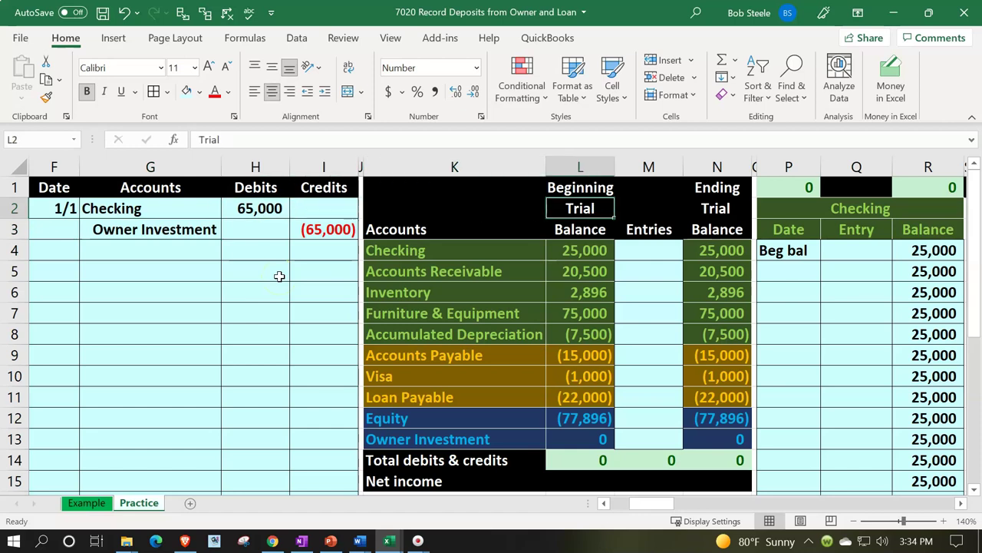
pyautogui.press('Right')
pyautogui.press('Down')
pyautogui.press('Down')
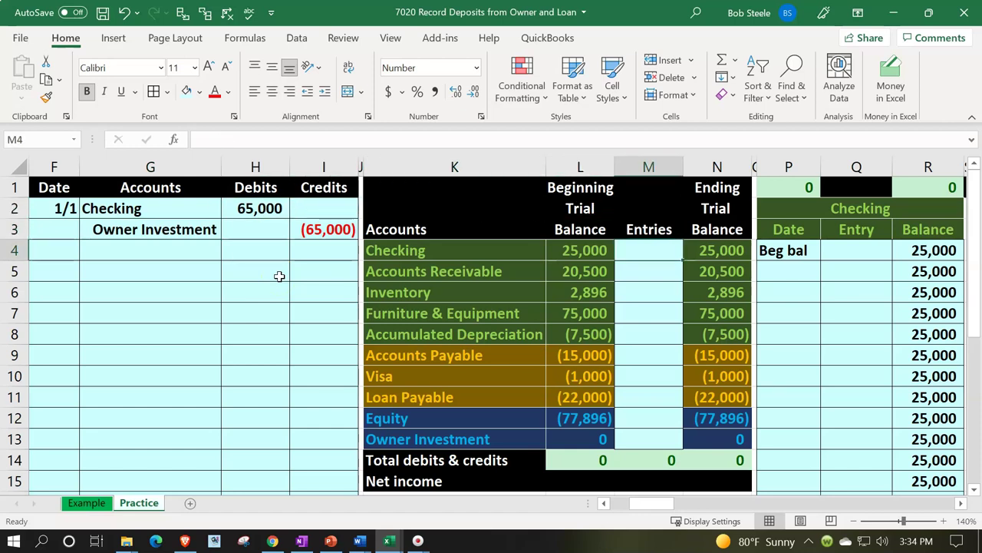
pyautogui.write('=')
pyautogui.press('Left')
pyautogui.press('Left')
pyautogui.press('Left')
pyautogui.press('Left')
pyautogui.press('Left')
pyautogui.press('Up')
pyautogui.press('Up')
pyautogui.press('Return')
# Inspect Checking's posted entry in M4 and the range summed by its ending balance formula in N4.
pyautogui.press('Up')
pyautogui.press('Left')
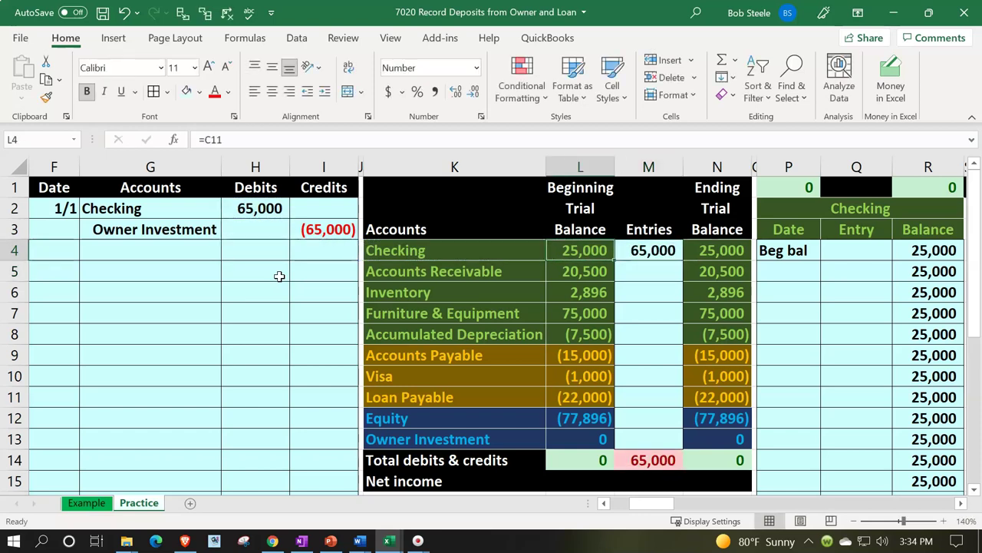
pyautogui.press('Right')
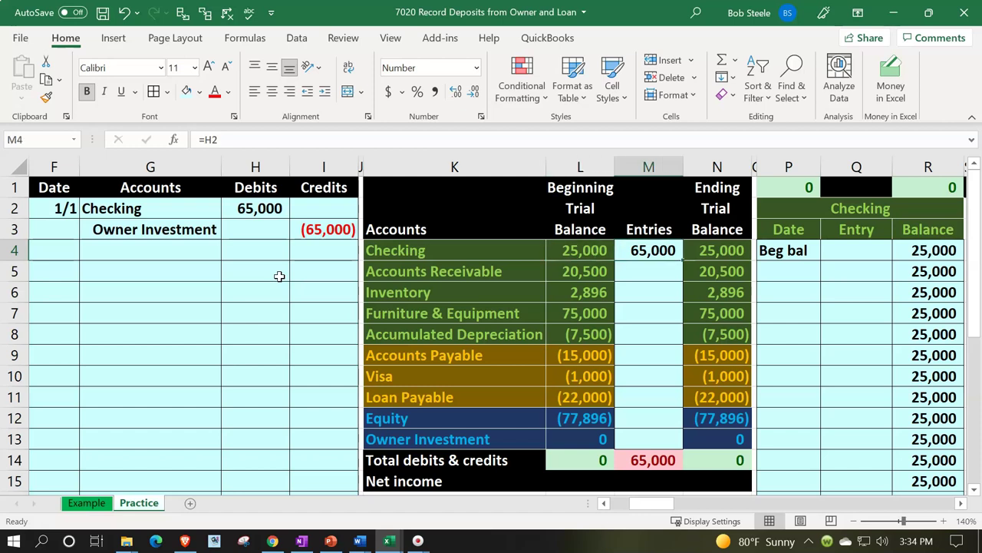
pyautogui.press('Right')
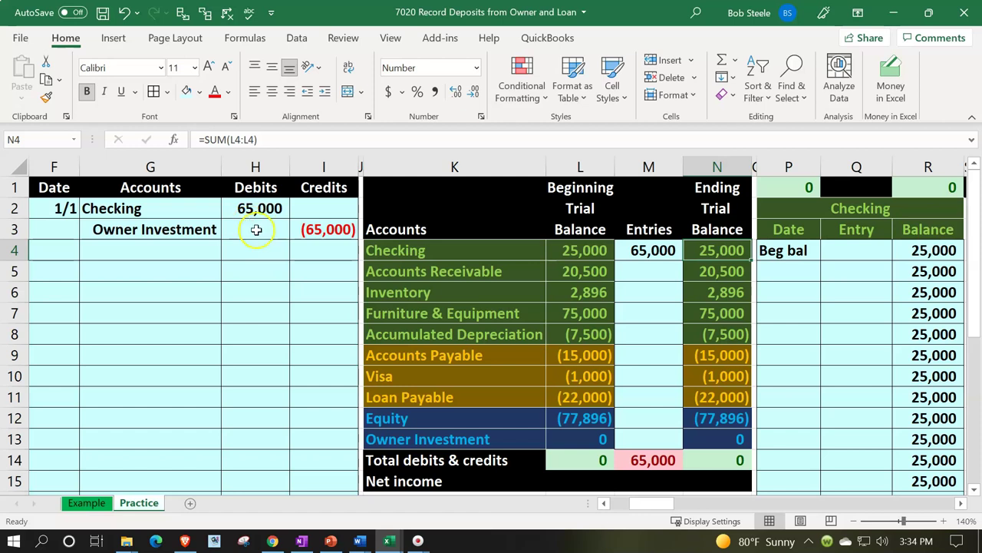
pyautogui.doubleClick(710, 249)
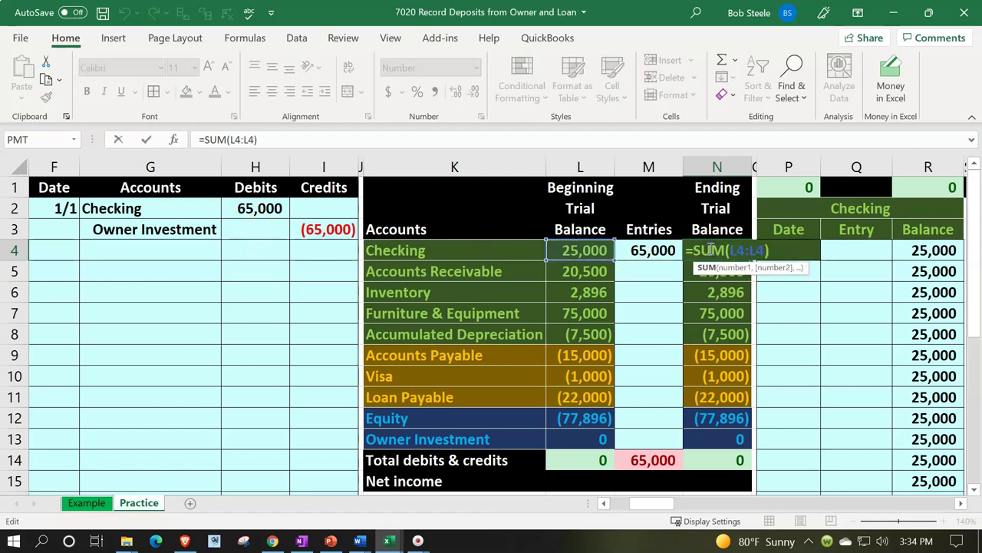
pyautogui.press('Return')
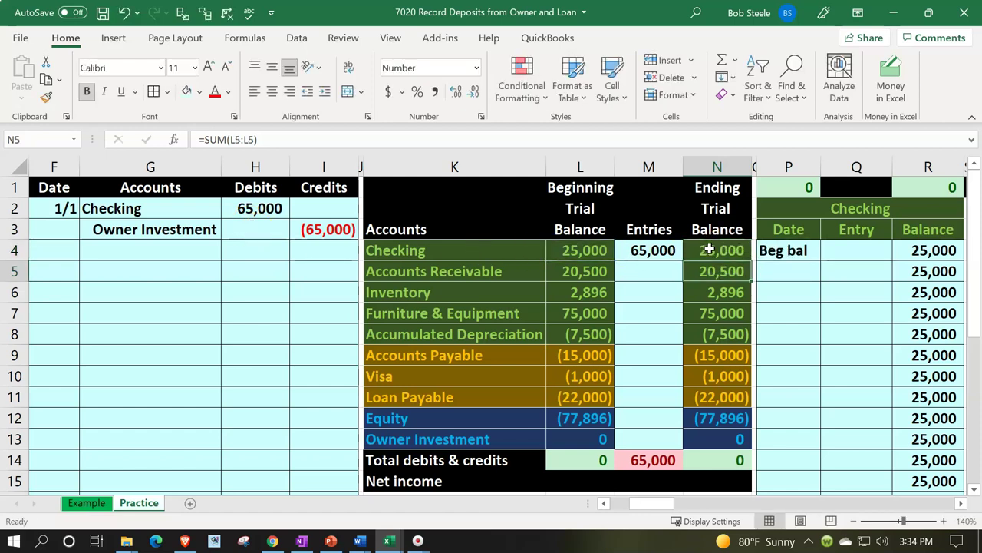
# Clear the ending balances in N4:N13 and enter a SUM of L4:M4 in N4 for Checking.
pyautogui.moveTo(710, 249); pyautogui.dragTo(726, 439)
pyautogui.press('Delete')
pyautogui.press('Down')
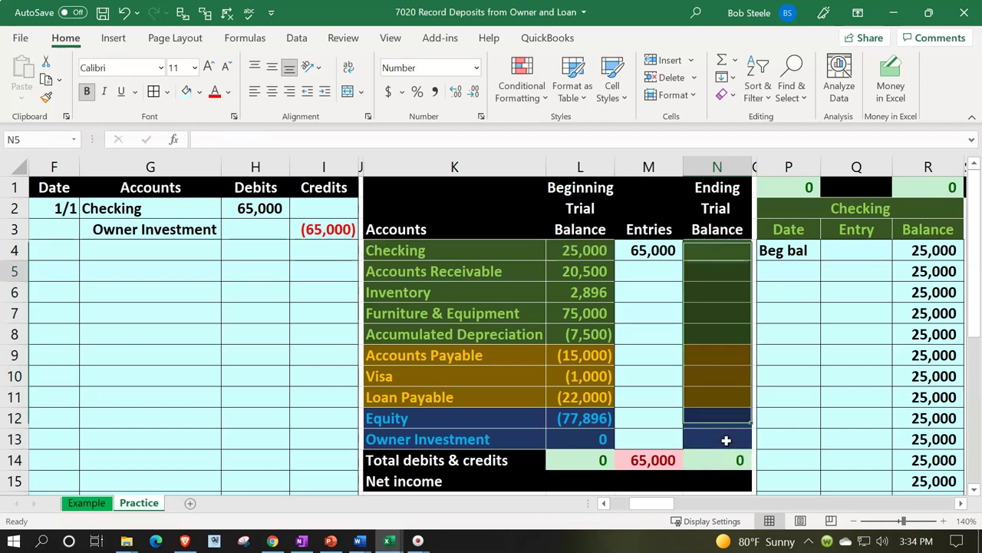
pyautogui.press('Up')
pyautogui.write('=sum')
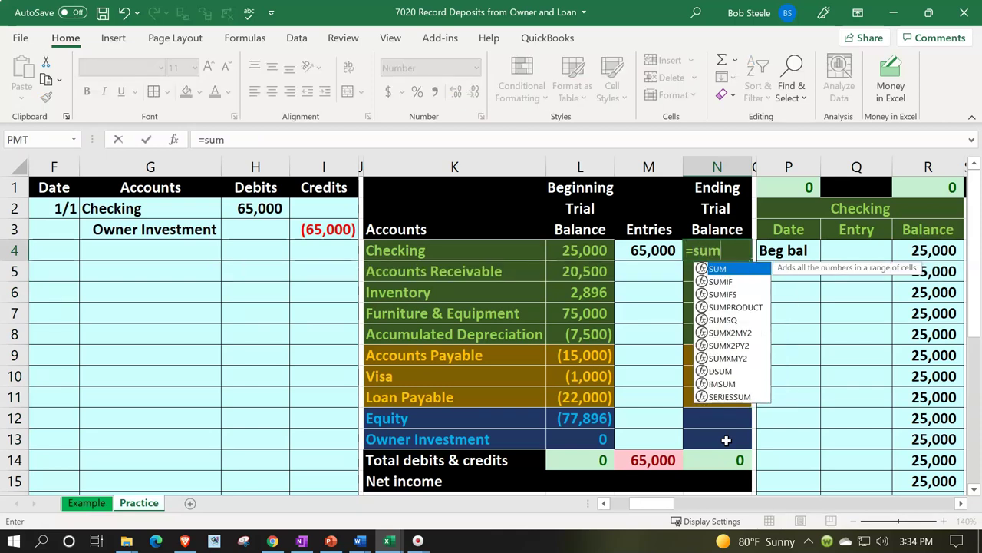
pyautogui.write('(')
pyautogui.press('Left')
pyautogui.hotkey('shift', 'Left')
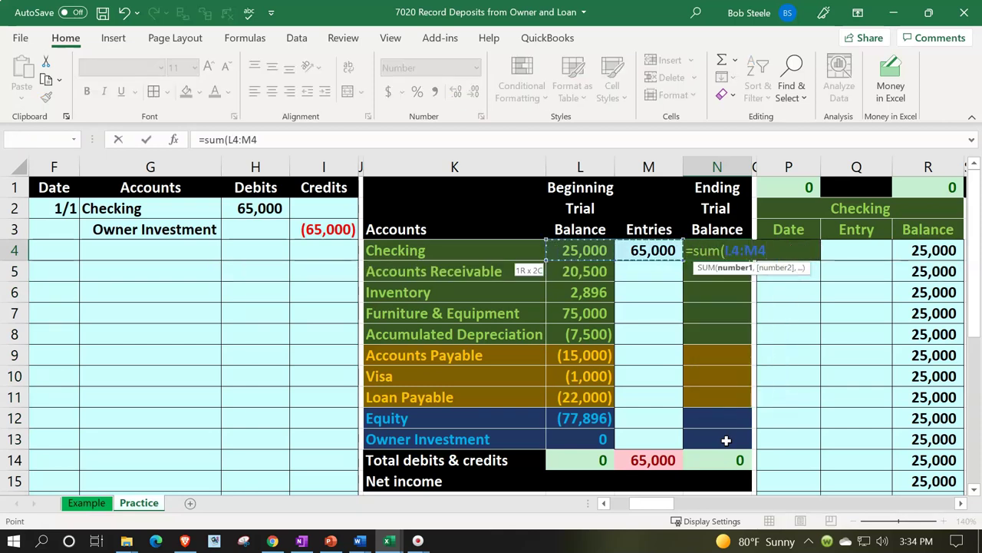
pyautogui.press('Return')
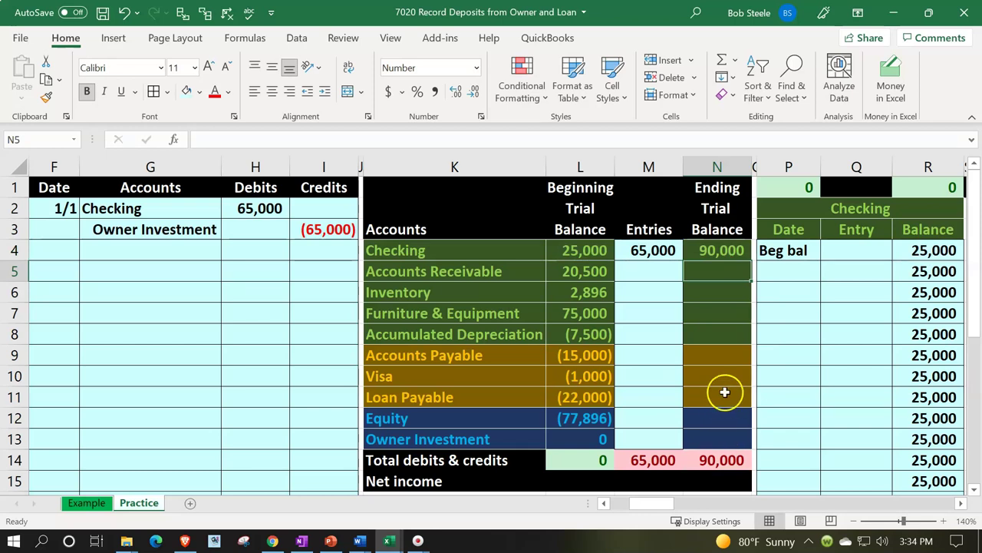
# Copy Checking's ending balance formula from N4 to N5:N13, pasting formulas only.
pyautogui.click(736, 251)
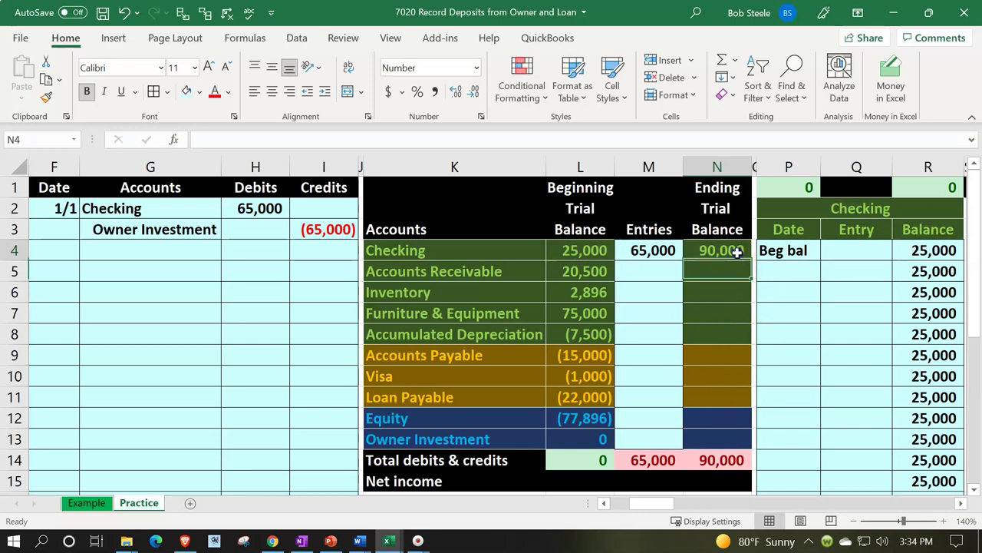
pyautogui.hotkey('ctrl', 'c')
pyautogui.moveTo(730, 276); pyautogui.dragTo(733, 439)
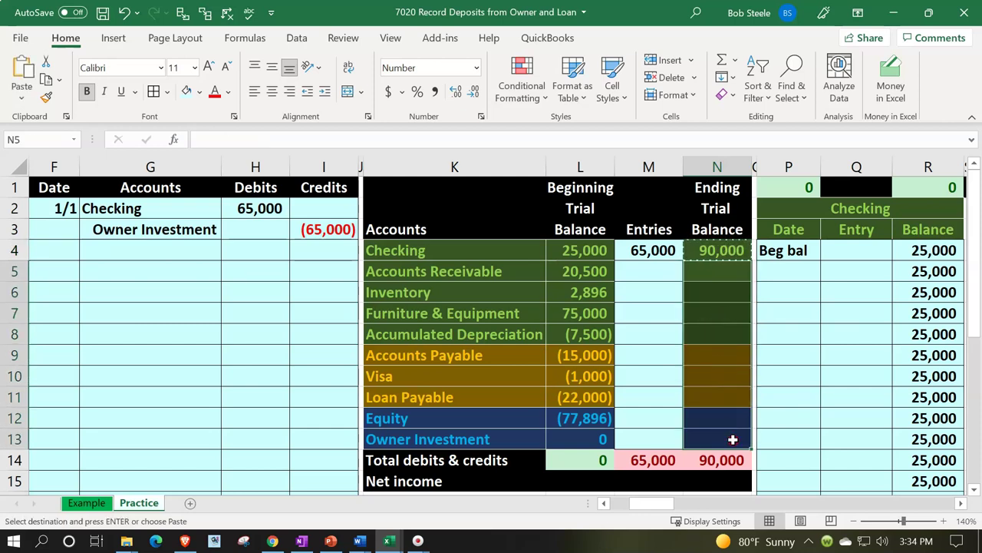
pyautogui.rightClick(733, 439)
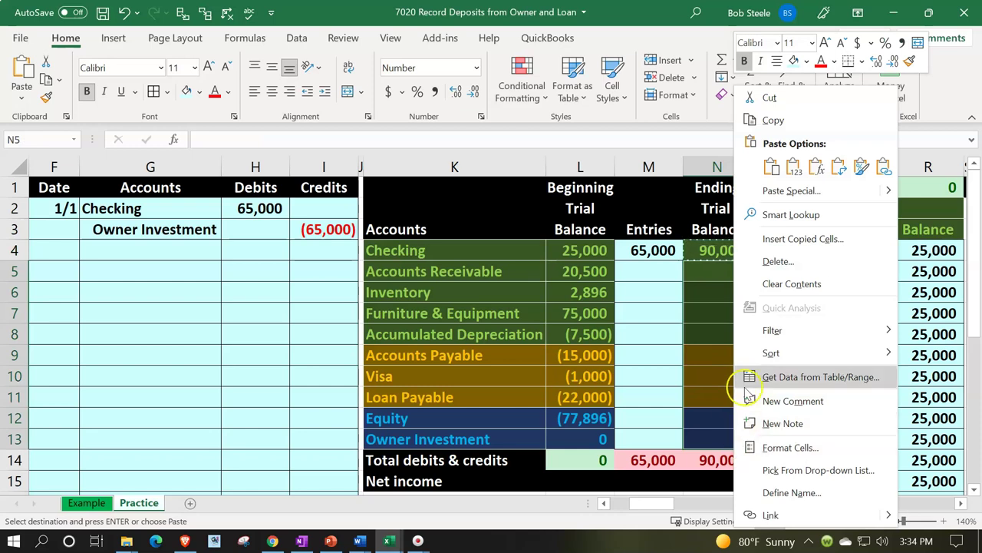
pyautogui.click(818, 167)
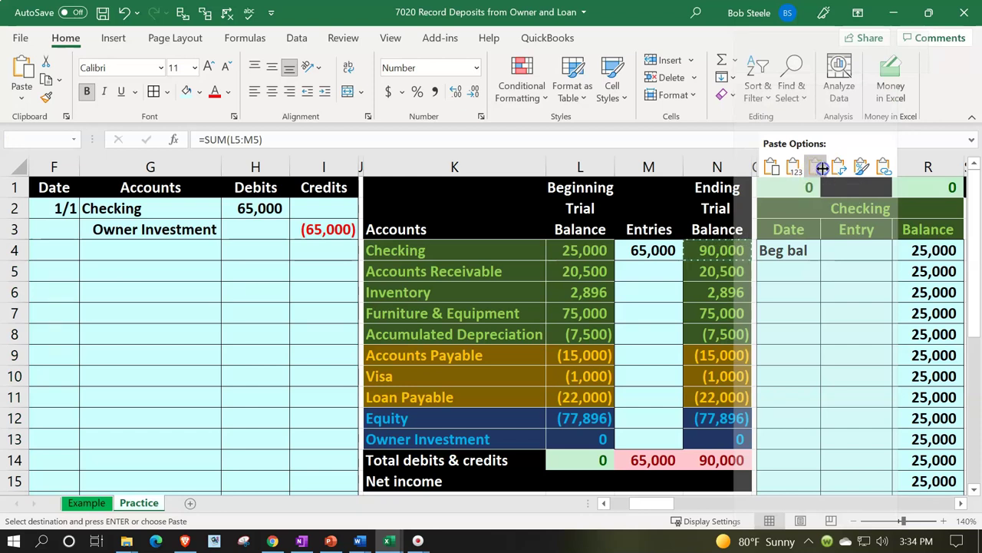
pyautogui.click(820, 169)
pyautogui.click(457, 281)
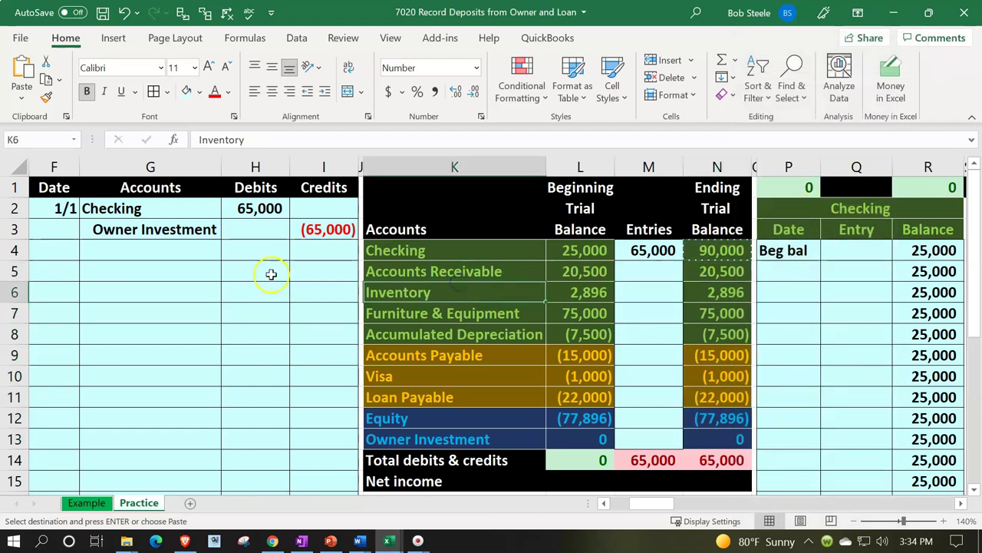
# Post the Owner Investment credit to the trial balance by entering =I3 in its Entries cell, M13.
pyautogui.moveTo(205, 229); pyautogui.dragTo(297, 241)
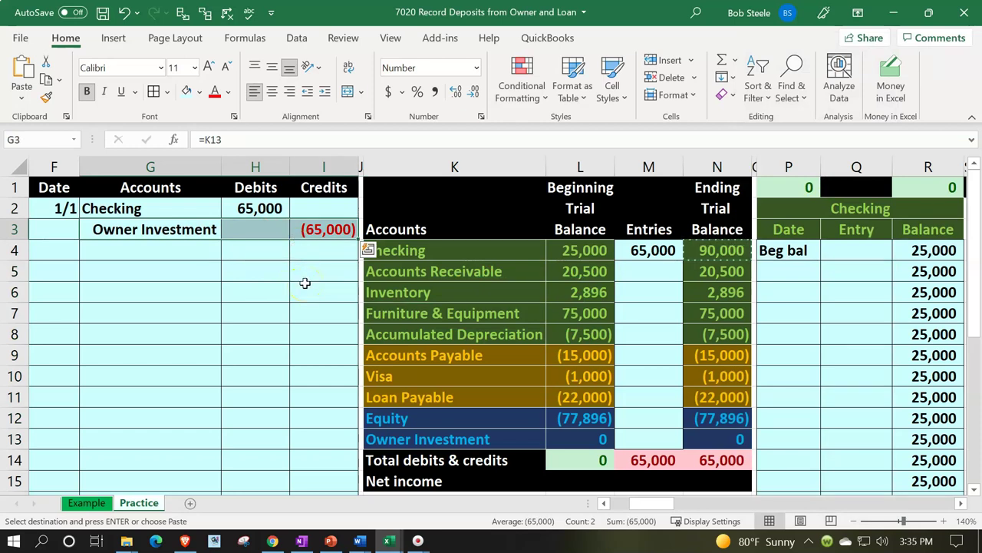
pyautogui.press('Down')
pyautogui.press('Down')
pyautogui.press('Down')
pyautogui.press('Down')
pyautogui.press('Down')
pyautogui.press('Down')
pyautogui.press('Down')
pyautogui.press('Down')
pyautogui.press('Down')
pyautogui.press('Down')
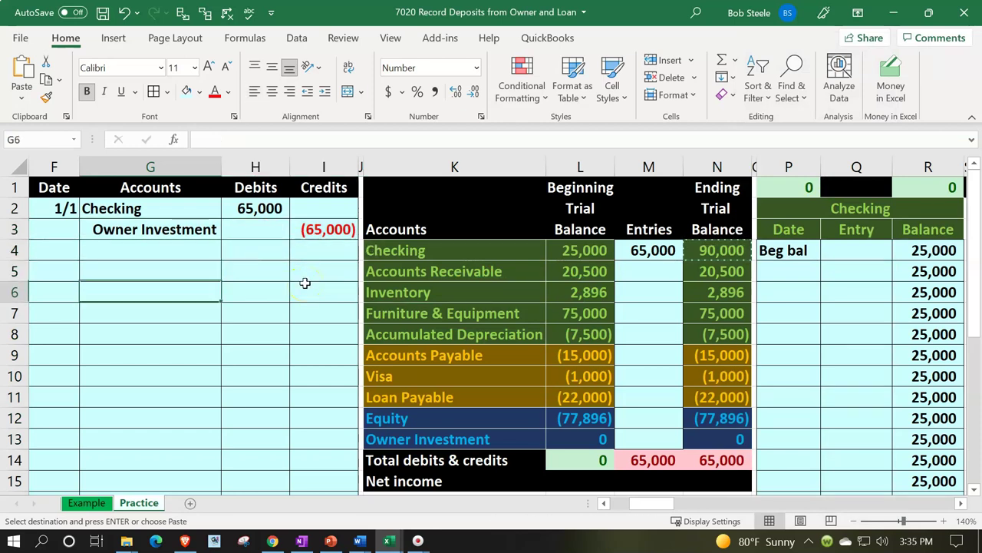
pyautogui.press('Right')
pyautogui.press('Right')
pyautogui.press('Right')
pyautogui.press('Right')
pyautogui.press('Right')
pyautogui.press('Right')
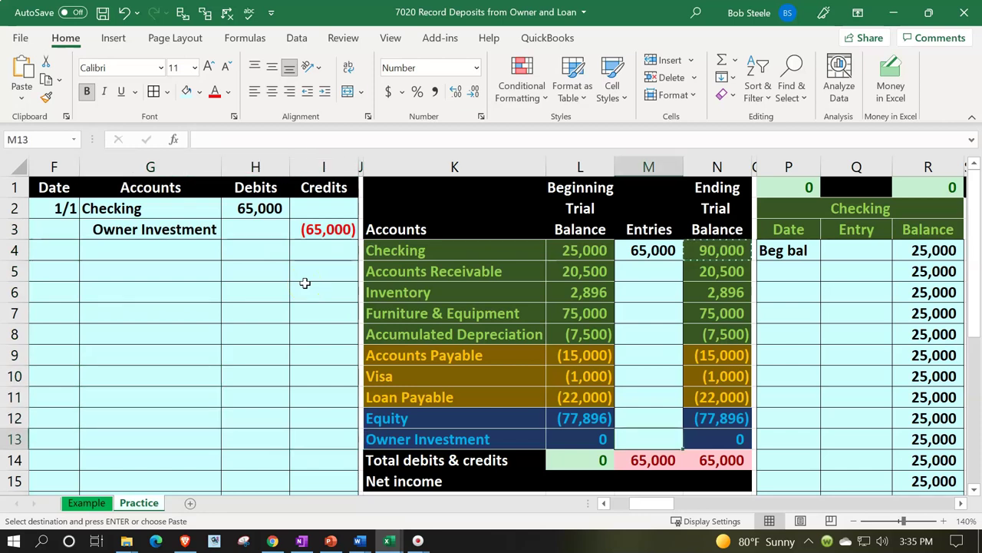
pyautogui.write('=')
pyautogui.press('Left')
pyautogui.press('Left')
pyautogui.press('Left')
pyautogui.press('Left')
pyautogui.press('Up')
pyautogui.press('Up')
pyautogui.press('Up')
pyautogui.press('Up')
pyautogui.press('Up')
pyautogui.press('Up')
pyautogui.press('Up')
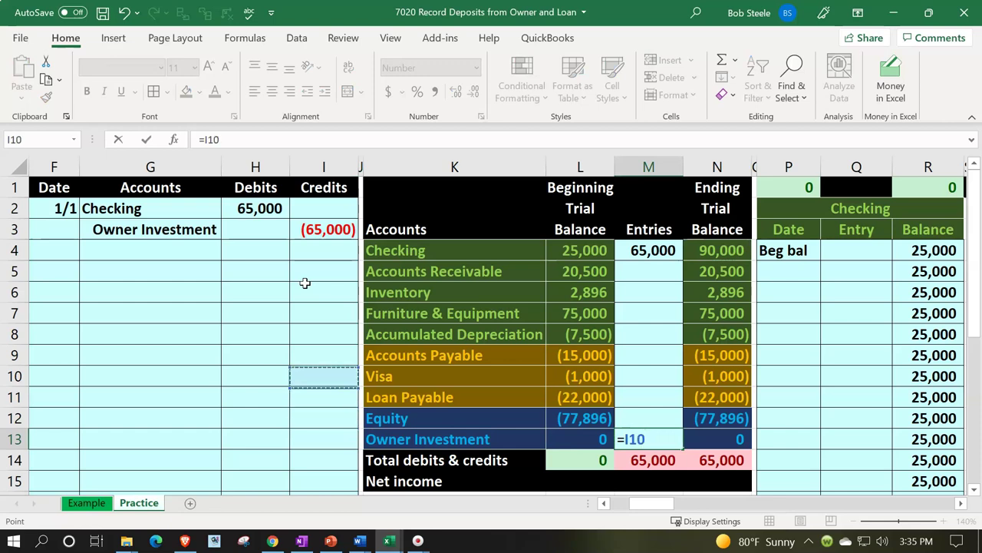
pyautogui.press('Up')
pyautogui.press('Up')
pyautogui.press('Up')
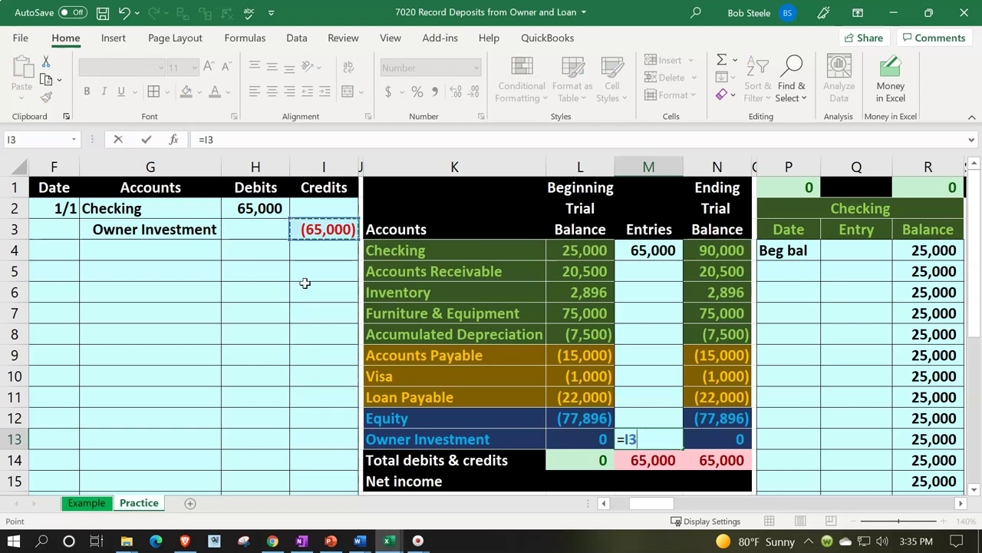
pyautogui.press('Return')
# Review Owner Investment's beginning balance, posted entry and ending balance across K13:N13.
pyautogui.press('Up')
pyautogui.press('Left')
pyautogui.press('Right')
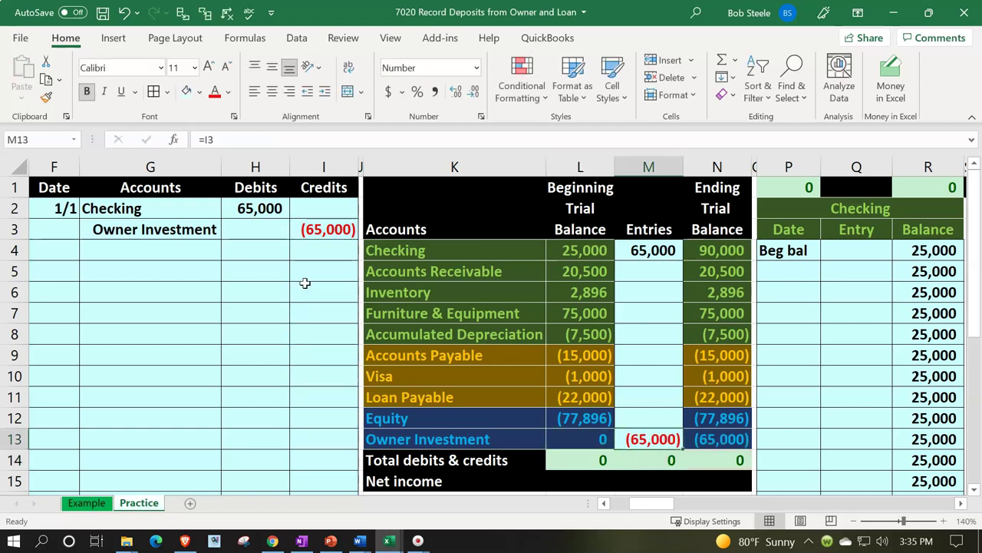
pyautogui.press('Right')
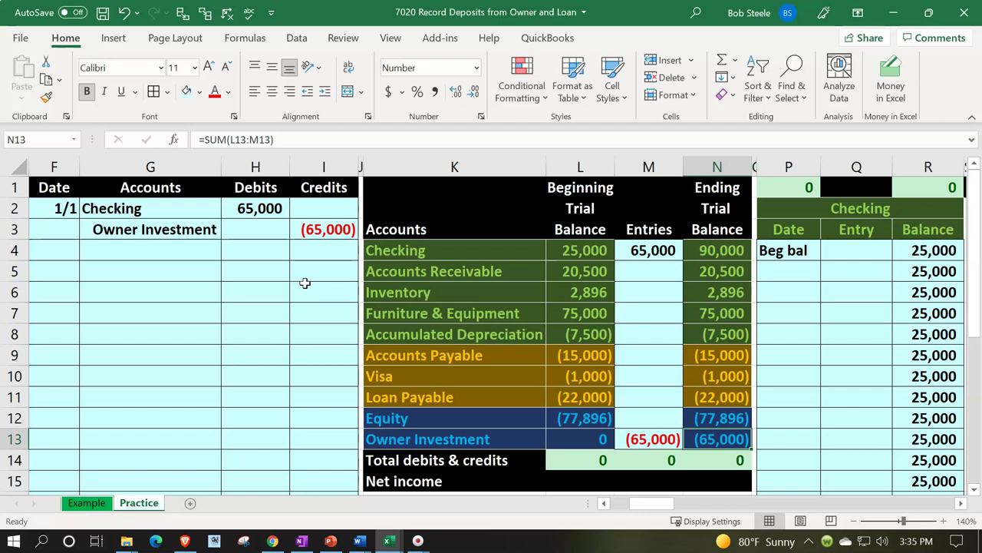
pyautogui.moveTo(474, 439); pyautogui.dragTo(691, 439)
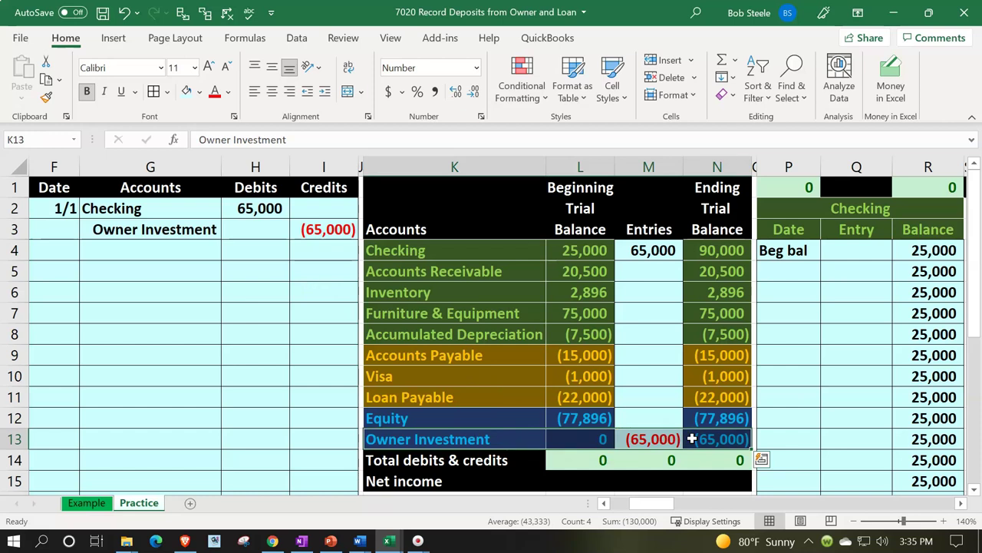
# Enter the date 1/1 in P5, below the beginning balance in the Checking ledger.
pyautogui.click(219, 208)
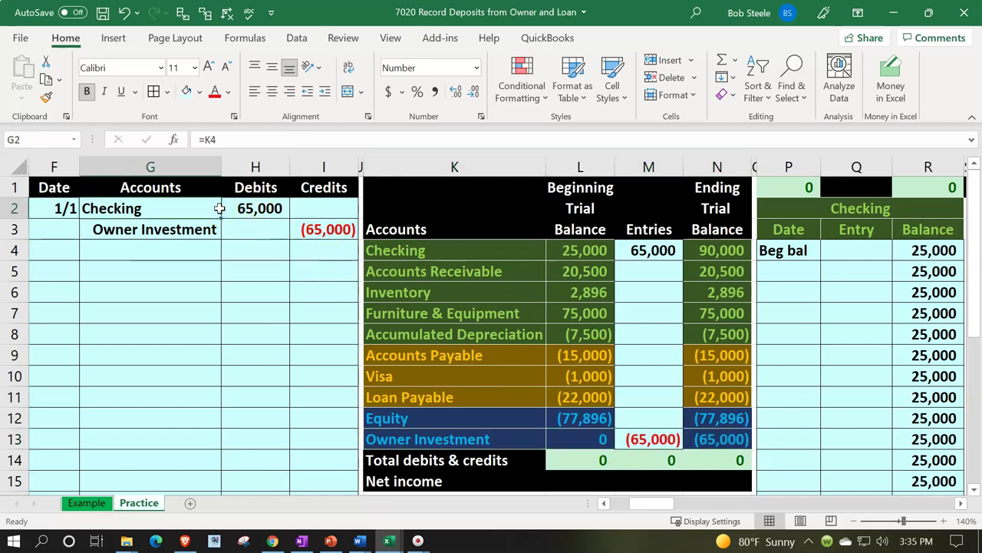
pyautogui.press('Right')
pyautogui.press('Right')
pyautogui.press('Right')
pyautogui.press('Right')
pyautogui.press('Right')
pyautogui.press('Right')
pyautogui.press('Right')
pyautogui.press('Right')
pyautogui.press('Down')
pyautogui.press('Down')
pyautogui.press('Down')
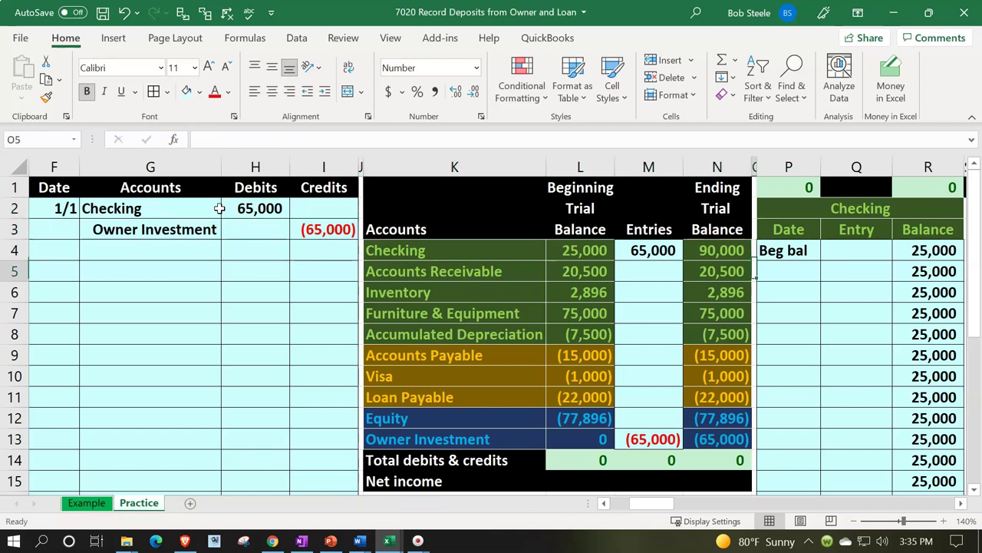
pyautogui.press('Right')
pyautogui.write('1/1')
pyautogui.press('Tab')
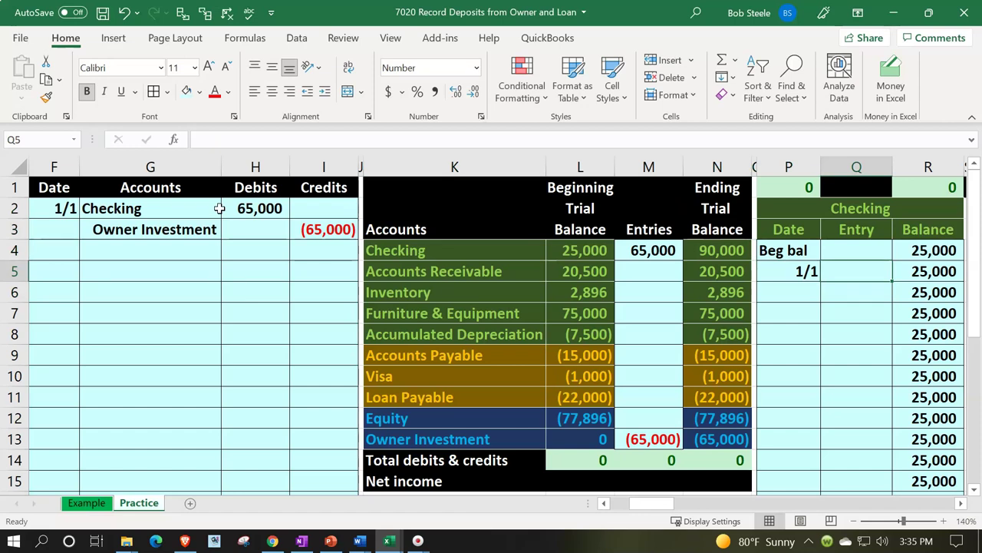
# Post the 65,000 deposit to the Checking ledger in Q5 by linking it to the journal debit in H2.
pyautogui.write('=')
pyautogui.press('Left')
pyautogui.press('Left')
pyautogui.press('Left')
pyautogui.press('Left')
pyautogui.press('Left')
pyautogui.press('Left')
pyautogui.press('Left')
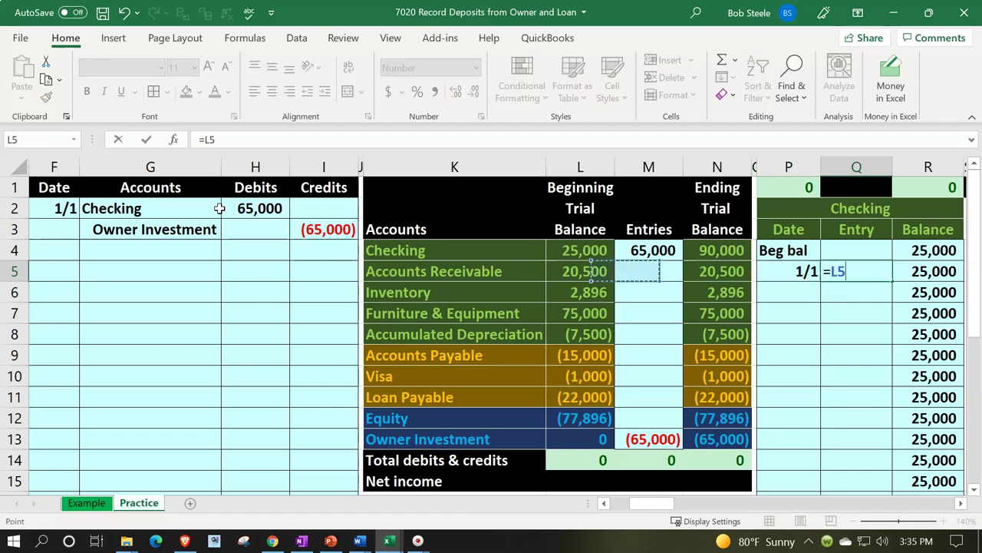
pyautogui.press('Left')
pyautogui.press('Up')
pyautogui.press('Up')
pyautogui.press('Up')
pyautogui.press('Return')
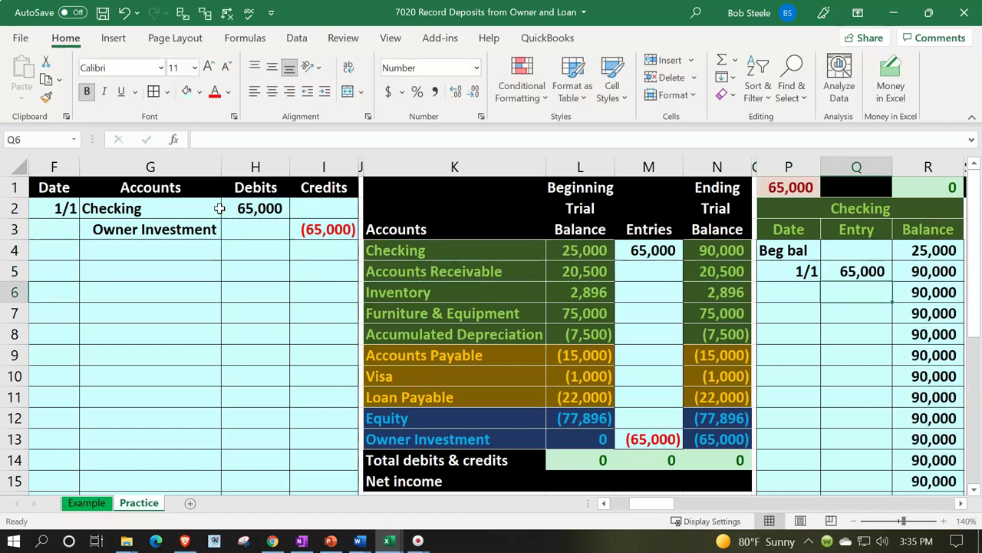
# Check Owner Investment's ending balance formula in N13 of the trial balance.
pyautogui.press('Down')
pyautogui.press('Down')
pyautogui.press('Down')
pyautogui.press('Down')
pyautogui.press('Down')
pyautogui.press('Down')
pyautogui.press('Down')
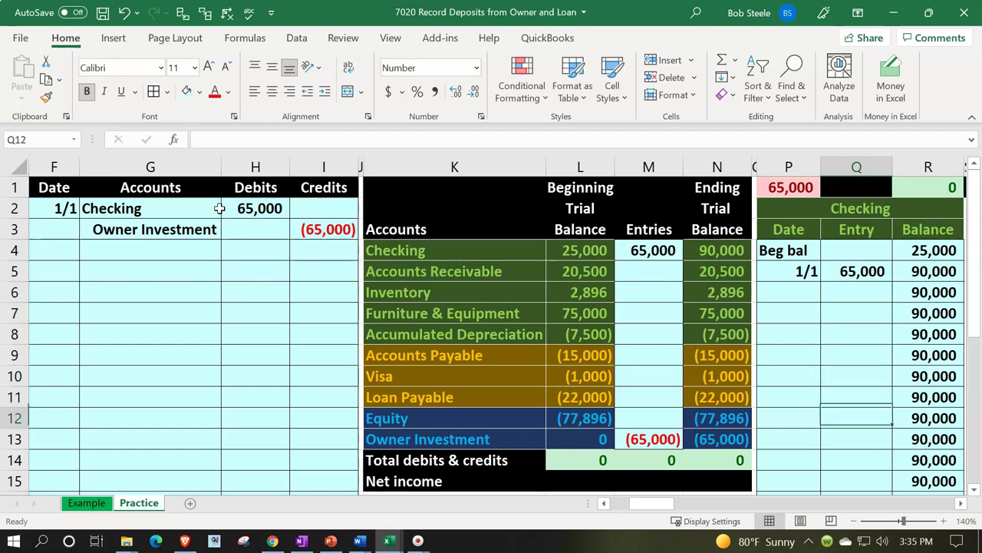
pyautogui.press('Left')
pyautogui.press('Left')
pyautogui.press('Left')
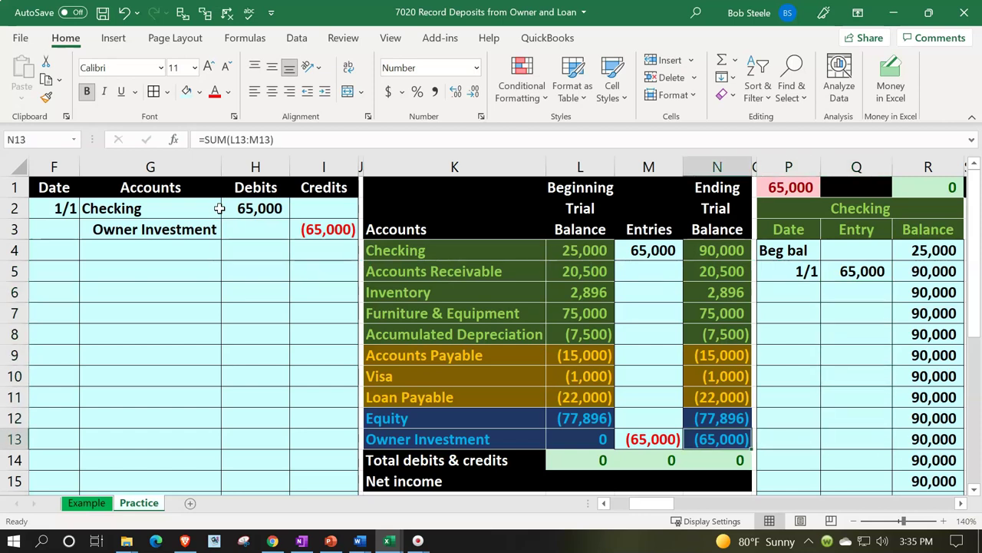
# Look through the general ledger accounts from Checking to the subsidiary ledgers for a place to post Owner Investment.
pyautogui.press('Right')
pyautogui.press('Right')
pyautogui.press('Right')
pyautogui.press('Right')
pyautogui.press('Right')
pyautogui.press('Right')
pyautogui.press('Right')
pyautogui.press('Right')
pyautogui.press('Right')
pyautogui.press('Right')
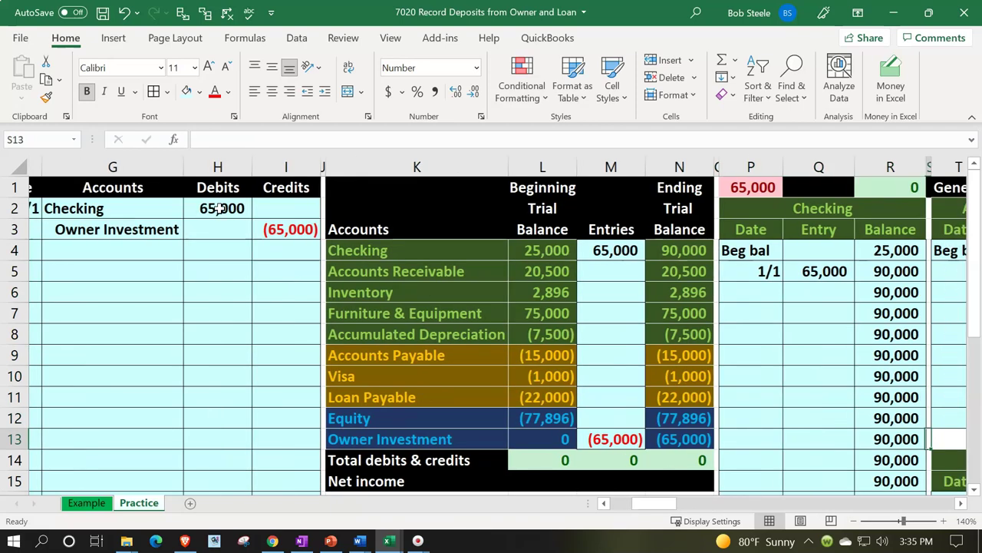
pyautogui.press('Right')
pyautogui.press('Right')
pyautogui.press('Right')
pyautogui.press('Right')
pyautogui.press('Right')
pyautogui.press('Right')
pyautogui.press('Right')
pyautogui.press('Right')
pyautogui.press('Right')
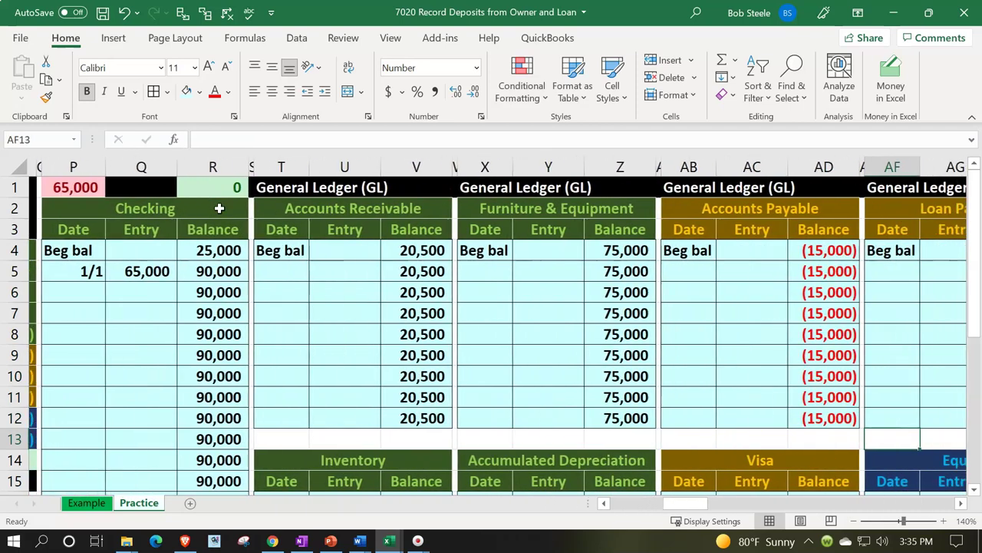
pyautogui.press('Right')
pyautogui.press('Right')
pyautogui.press('Right')
pyautogui.press('Right')
pyautogui.press('Right')
pyautogui.press('Right')
pyautogui.press('Right')
pyautogui.press('Right')
pyautogui.press('Right')
pyautogui.press('Right')
pyautogui.press('Right')
pyautogui.press('Right')
pyautogui.press('Right')
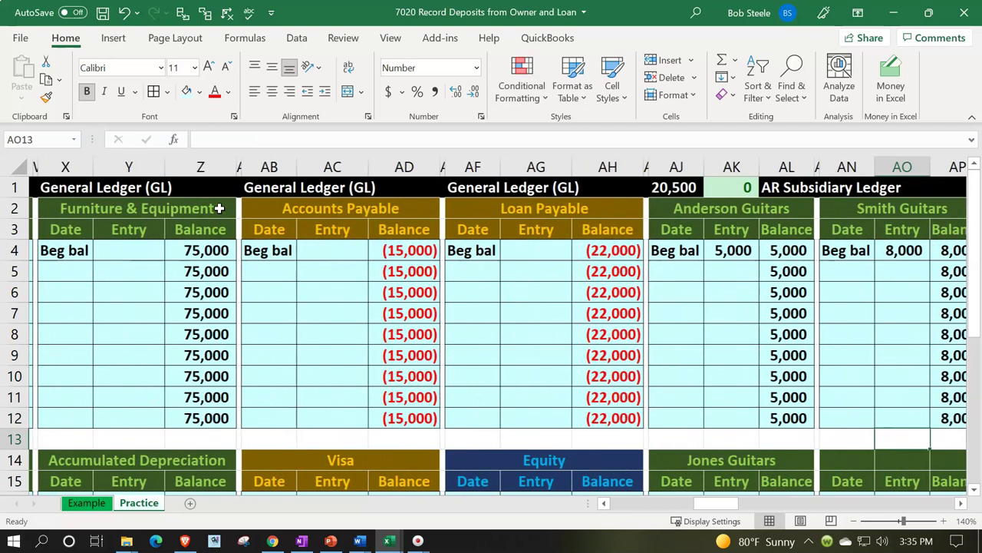
pyautogui.press('Right')
pyautogui.scroll(-1, 417, 314)
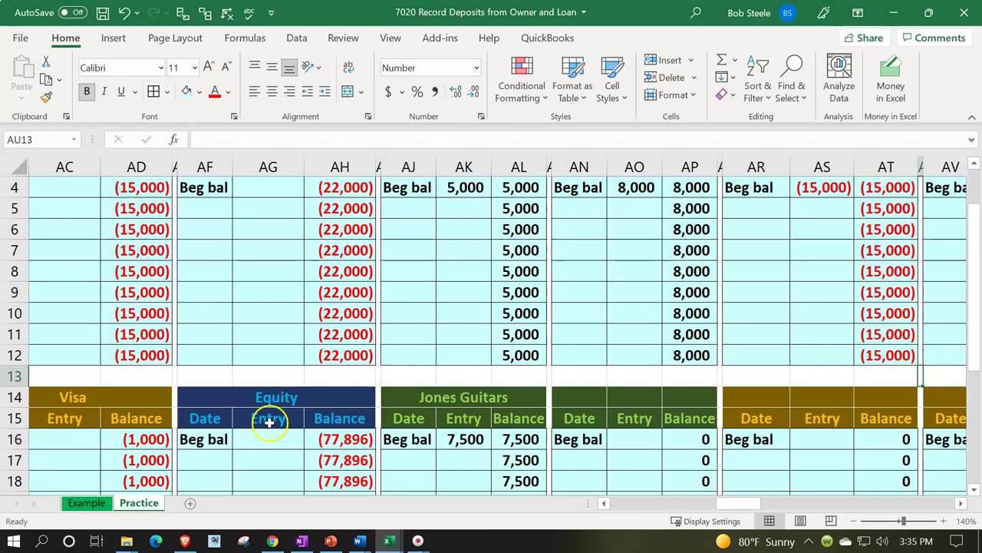
pyautogui.scroll(-1, 265, 421)
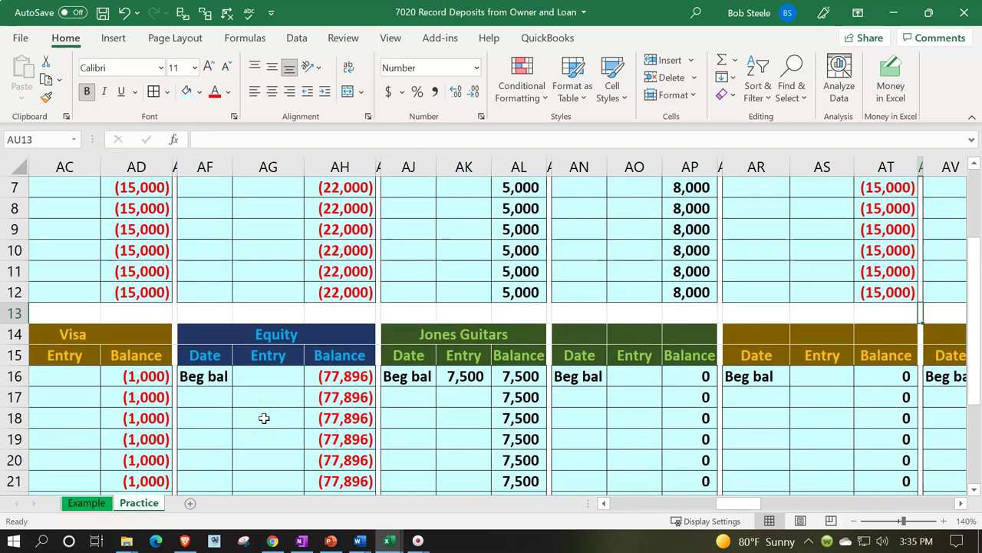
pyautogui.scroll(2, 197, 220)
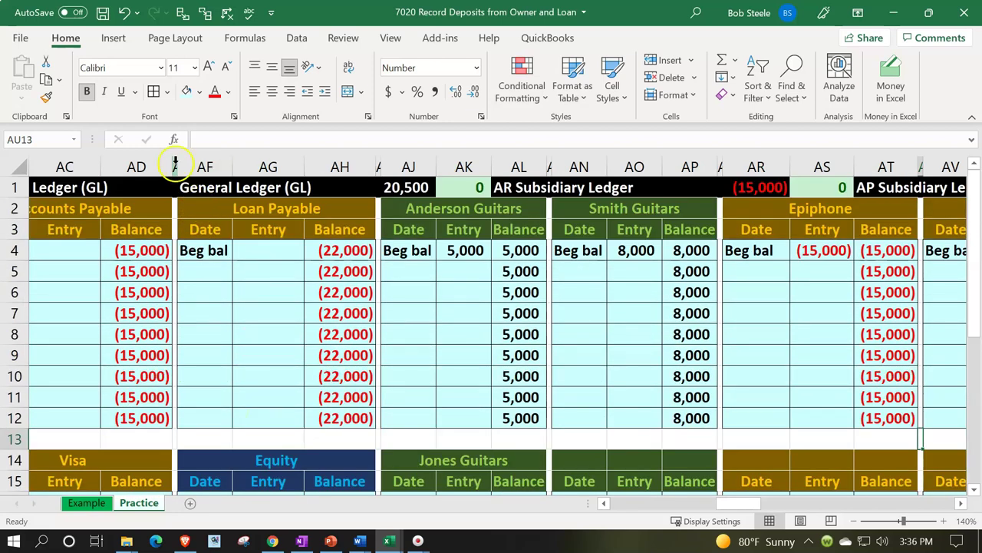
# Copy the Loan Payable and Equity ledger columns AE:AH.
pyautogui.click(175, 163)
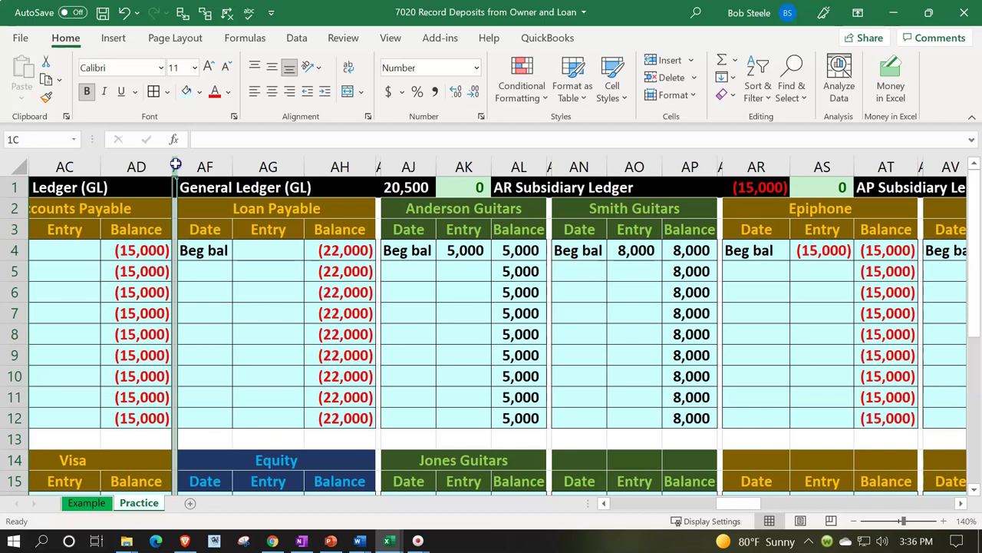
pyautogui.moveTo(176, 163); pyautogui.dragTo(323, 166)
pyautogui.hotkey('ctrl', 'c')
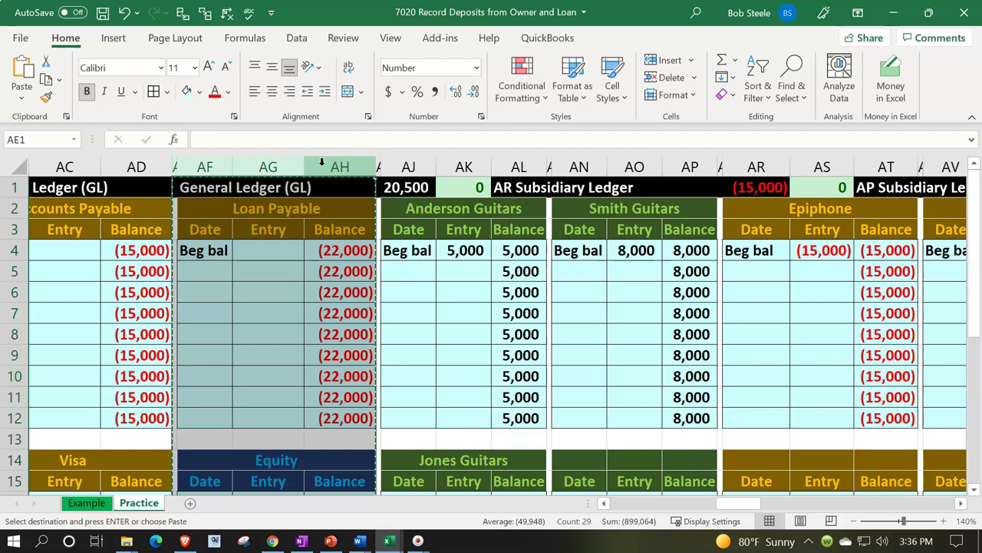
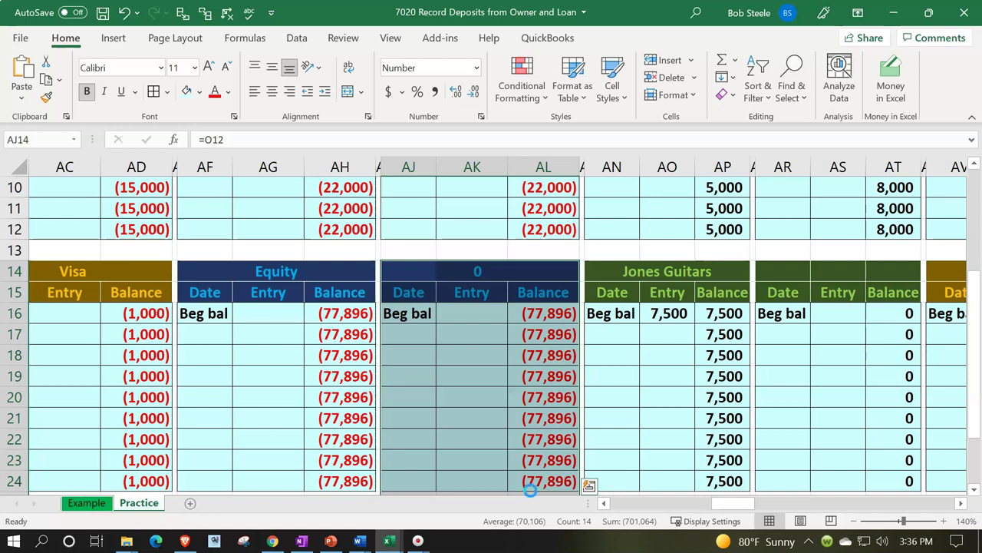
# Move the duplicated Equity ledger block from AJ14 up to AJ2, over the duplicated Loan Payable block.
pyautogui.scroll(3, 526, 428)
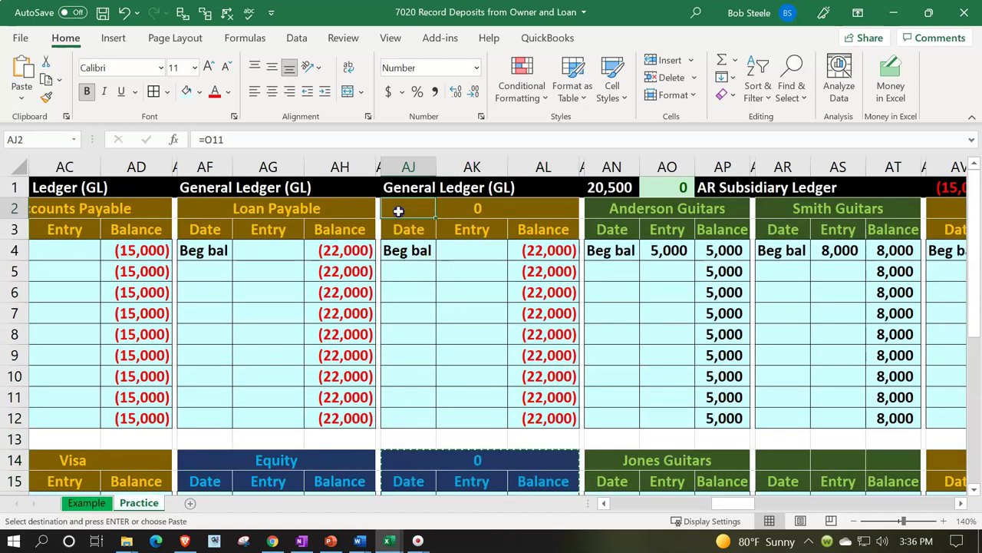
pyautogui.click(399, 210)
pyautogui.press('Return')
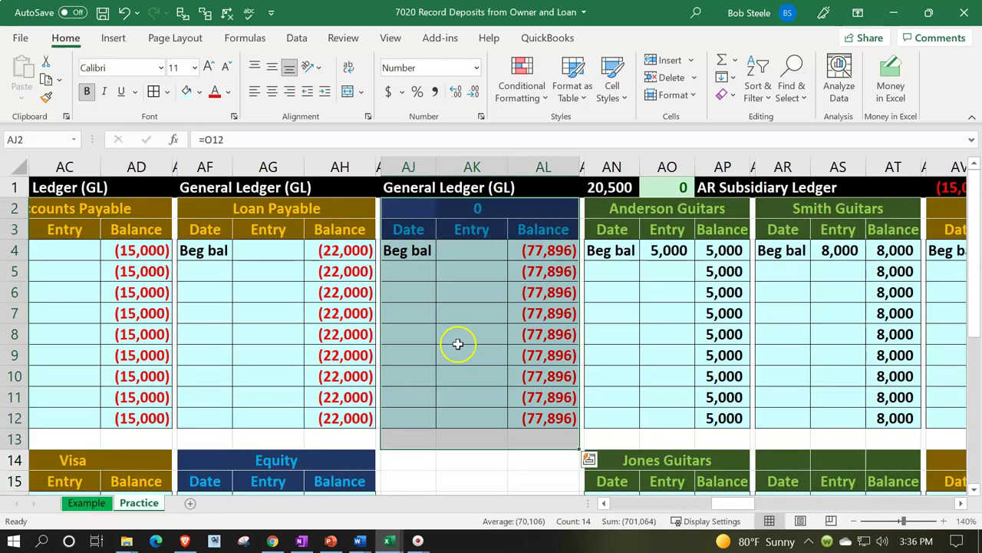
# Set the beginning balance in AL4 of the new blue ledger block to 0.
pyautogui.click(526, 249)
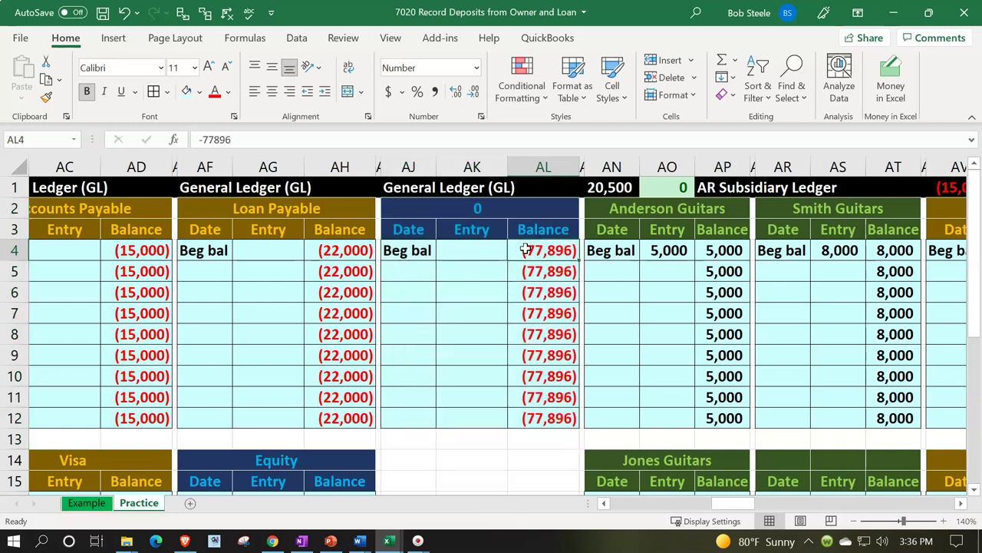
pyautogui.doubleClick(526, 250)
pyautogui.press('BackSpace')
pyautogui.press('BackSpace')
pyautogui.press('BackSpace')
pyautogui.press('BackSpace')
pyautogui.press('BackSpace')
pyautogui.press('BackSpace')
pyautogui.write('0')
pyautogui.press('Return')
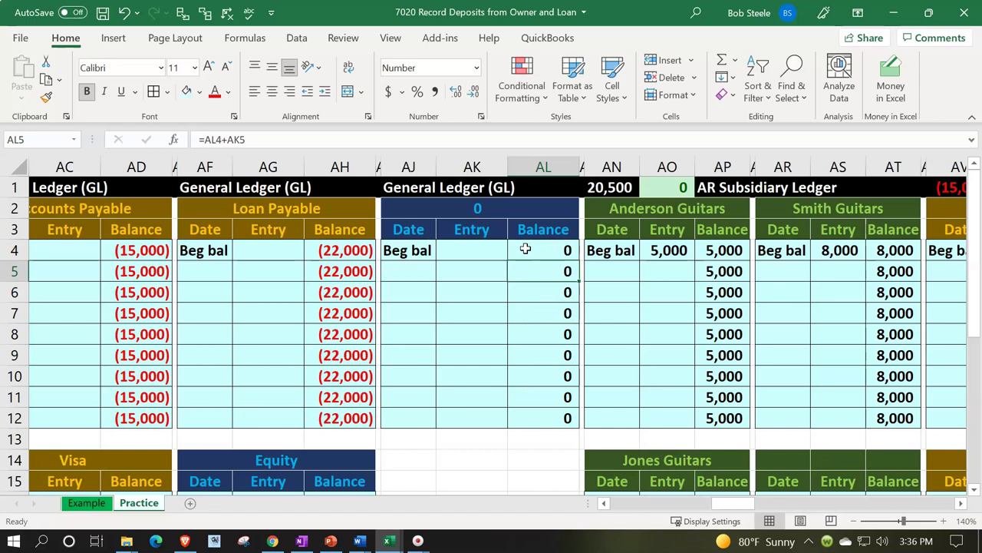
# Title the new ledger block in AJ2 by linking it to the Owner Investment account name in K13 of the trial balance.
pyautogui.press('Left')
pyautogui.press('Left')
pyautogui.press('Up')
pyautogui.press('Up')
pyautogui.press('Up')
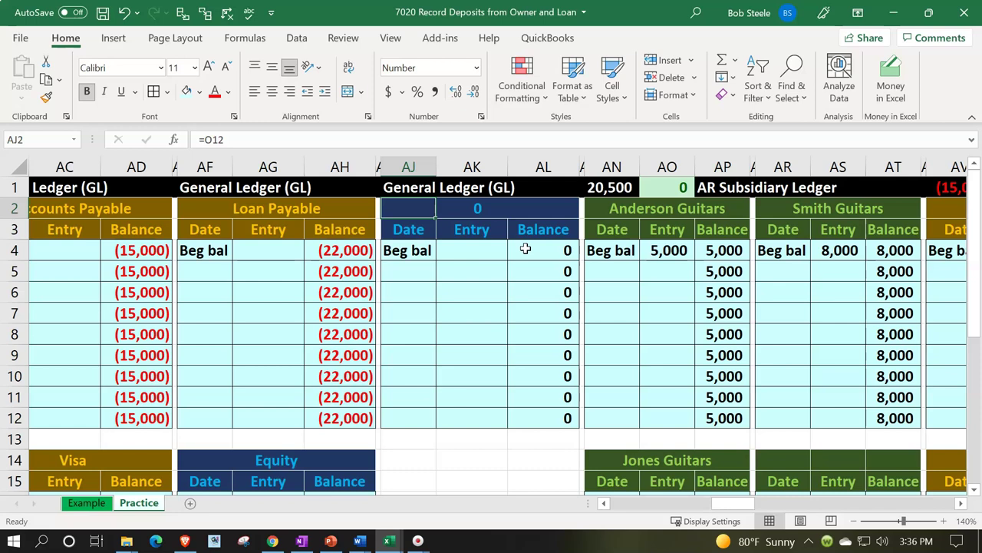
pyautogui.write('=')
pyautogui.press('Left')
pyautogui.press('Left')
pyautogui.press('Left')
pyautogui.press('Left')
pyautogui.press('Left')
pyautogui.press('Left')
pyautogui.press('Left')
pyautogui.press('Left')
pyautogui.press('Left')
pyautogui.press('Left')
pyautogui.press('Left')
pyautogui.press('Left')
pyautogui.press('Left')
pyautogui.press('Left')
pyautogui.press('Left')
pyautogui.press('Left')
pyautogui.press('Left')
pyautogui.press('Left')
pyautogui.press('Left')
pyautogui.press('Left')
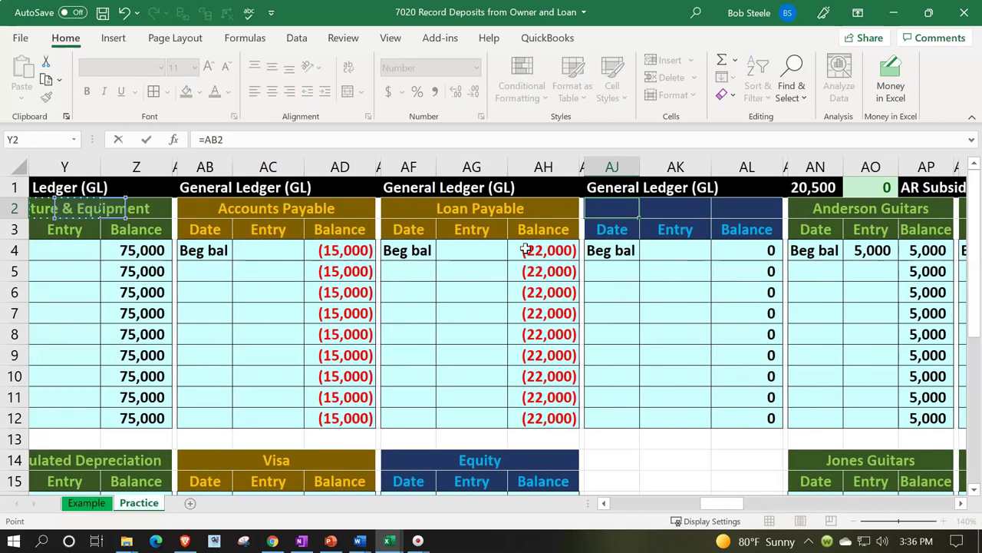
pyautogui.press('Down')
pyautogui.press('Down')
pyautogui.press('Down')
pyautogui.press('Down')
pyautogui.press('Down')
pyautogui.press('Down')
pyautogui.press('Down')
pyautogui.press('Down')
pyautogui.press('Right')
pyautogui.press('Right')
pyautogui.press('Right')
pyautogui.press('Right')
pyautogui.press('Right')
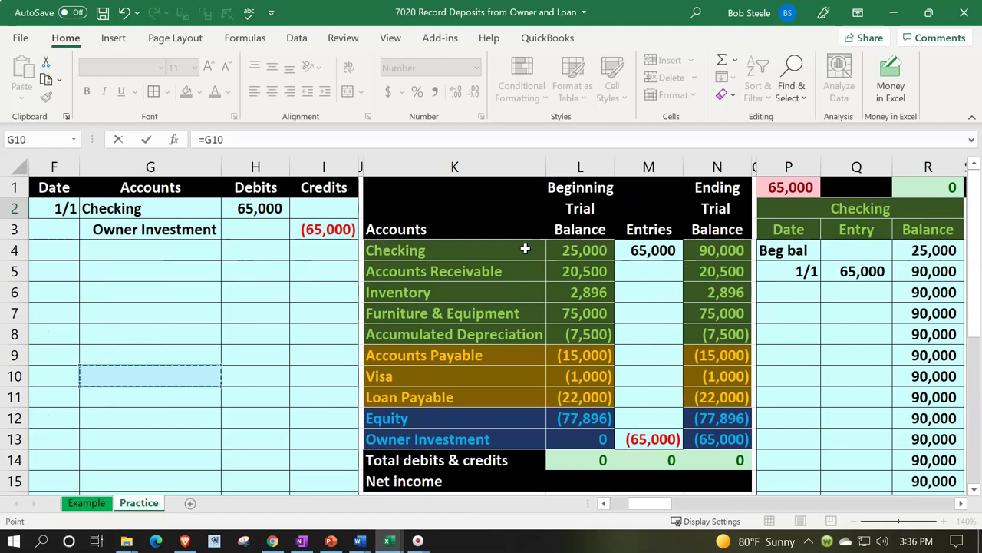
pyautogui.press('Down')
pyautogui.press('Down')
pyautogui.press('Down')
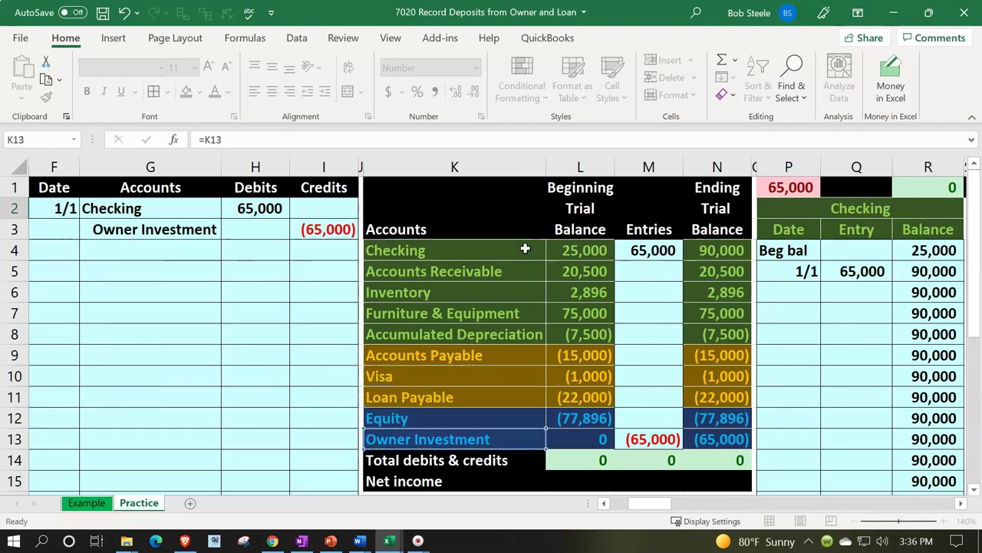
pyautogui.press('Return')
# Enter the date 1/1 in AJ5, below the beginning balance in the Owner Investment ledger.
pyautogui.press('Right')
pyautogui.press('Right')
pyautogui.press('Right')
pyautogui.press('Right')
pyautogui.press('Right')
pyautogui.press('Right')
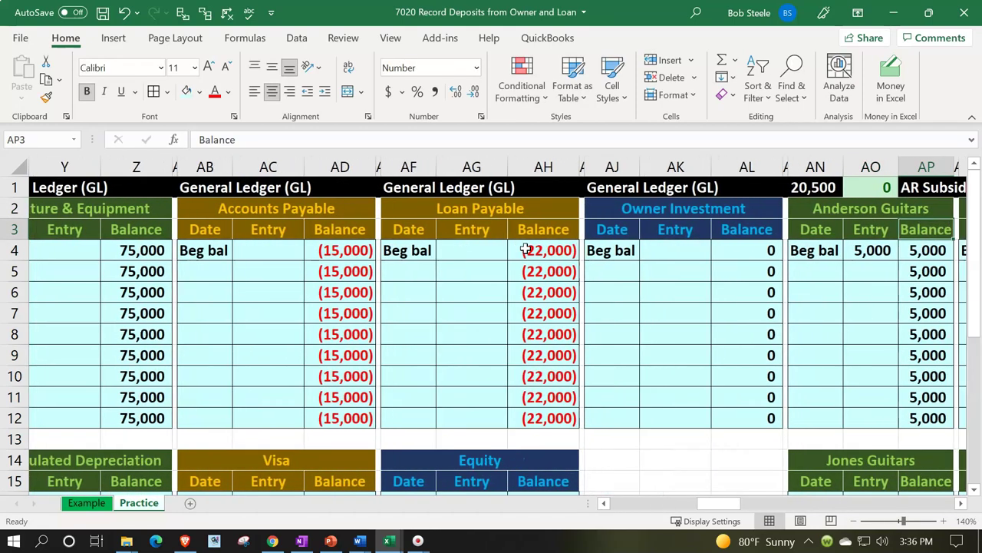
pyautogui.press('Left')
pyautogui.press('Left')
pyautogui.press('Left')
pyautogui.press('Left')
pyautogui.press('Left')
pyautogui.press('Left')
pyautogui.press('Down')
pyautogui.press('Down')
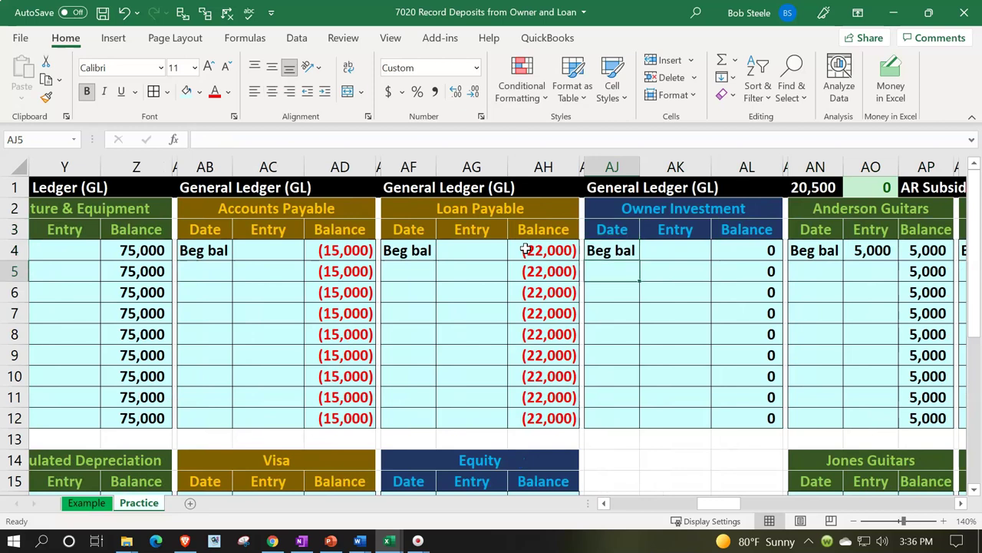
pyautogui.write('1/1')
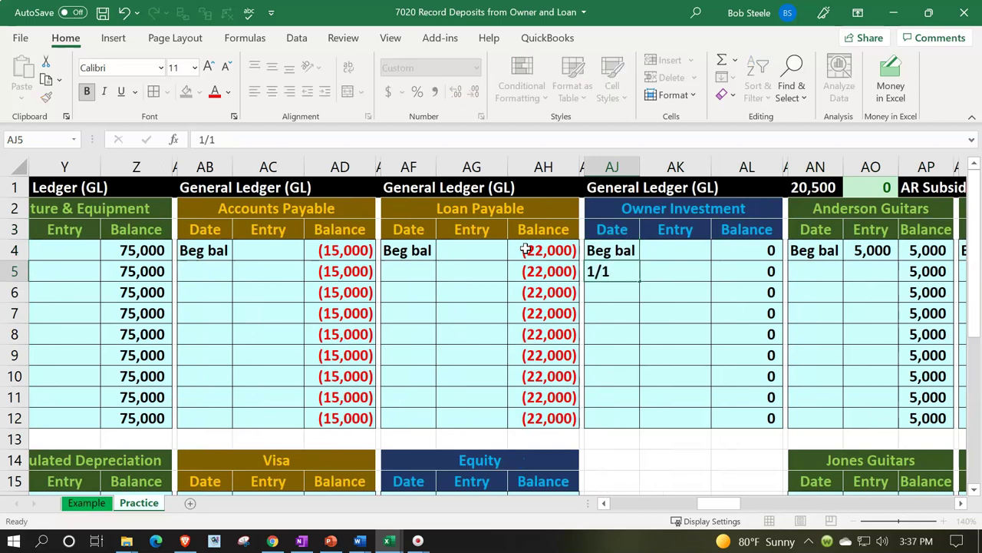
pyautogui.press('Tab')
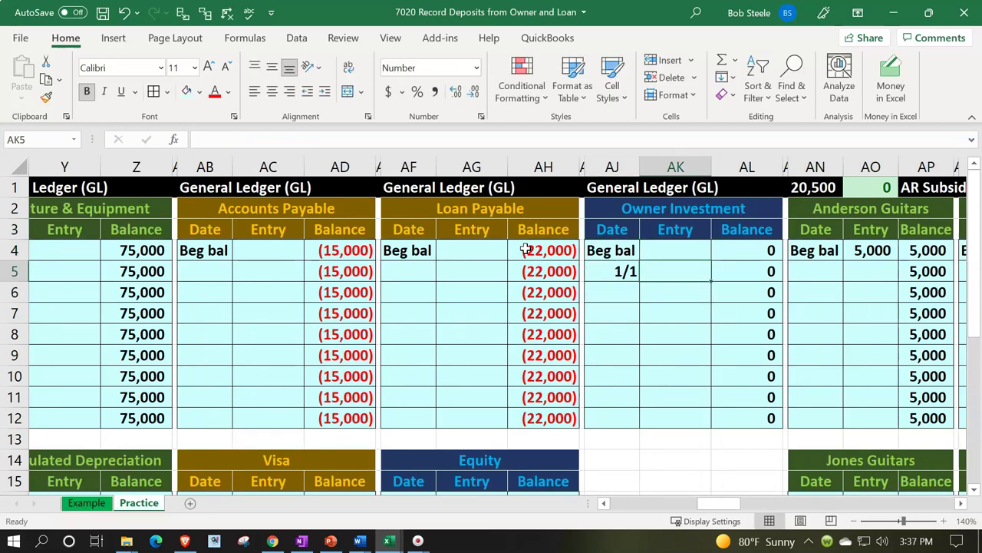
# Post the (65,000) credit to the Owner Investment ledger in AK5 by linking it to the journal credit in I3.
pyautogui.write('=')
pyautogui.press('Left')
pyautogui.press('Left')
pyautogui.press('Left')
pyautogui.press('Left')
pyautogui.press('Left')
pyautogui.press('Left')
pyautogui.press('Left')
pyautogui.press('Left')
pyautogui.press('Left')
pyautogui.press('Left')
pyautogui.press('Left')
pyautogui.press('Left')
pyautogui.press('Left')
pyautogui.press('Left')
pyautogui.press('Left')
pyautogui.press('Left')
pyautogui.press('Left')
pyautogui.press('Left')
pyautogui.press('Left')
pyautogui.press('Left')
pyautogui.press('Left')
pyautogui.press('Left')
pyautogui.press('Left')
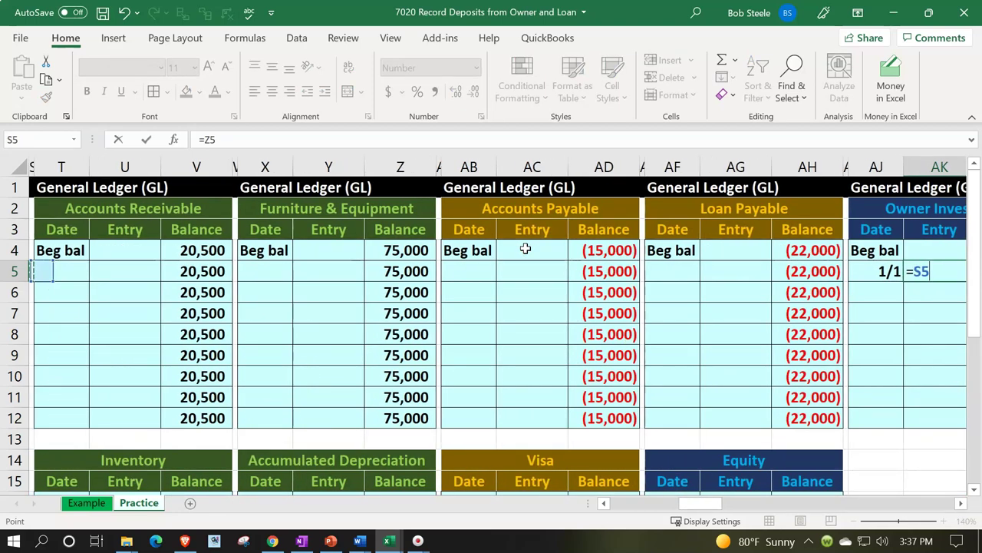
pyautogui.press('Down')
pyautogui.press('Right')
pyautogui.press('Right')
pyautogui.press('Up')
pyautogui.press('Up')
pyautogui.press('Up')
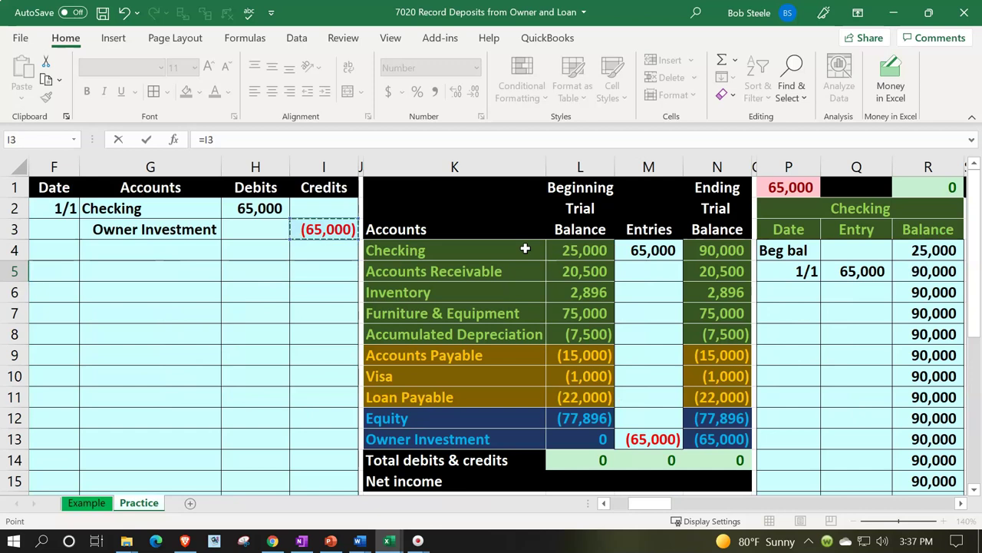
pyautogui.press('Return')
pyautogui.press('Right')
pyautogui.press('Right')
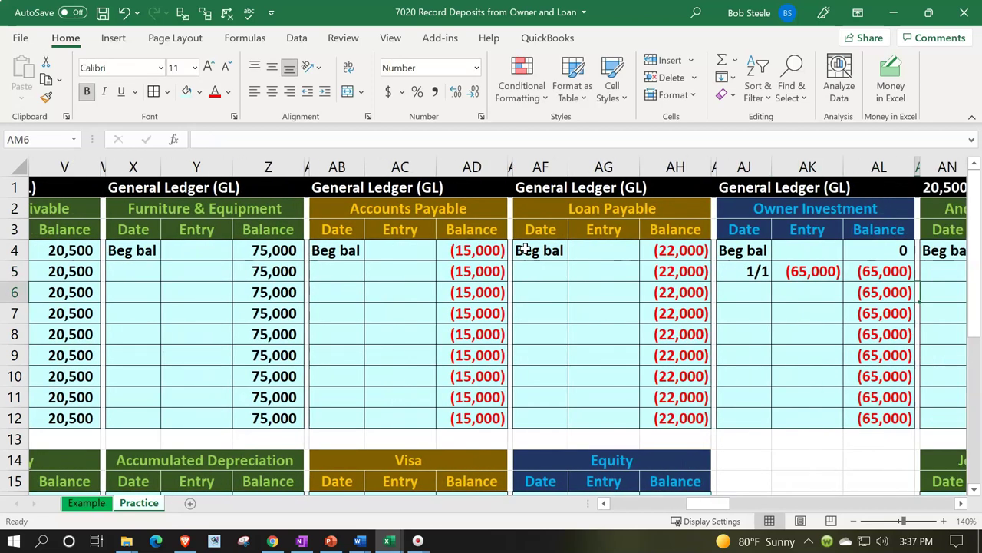
# Add the Owner Investment ledger's ending balance in AL12 to the general ledger check formula in P1.
pyautogui.press('Left')
pyautogui.press('Left')
pyautogui.press('Left')
pyautogui.press('Left')
pyautogui.press('Left')
pyautogui.press('Left')
pyautogui.press('Left')
pyautogui.press('Left')
pyautogui.press('Left')
pyautogui.press('Left')
pyautogui.press('Left')
pyautogui.press('Left')
pyautogui.press('Left')
pyautogui.press('Left')
pyautogui.press('Left')
pyautogui.press('Left')
pyautogui.press('Left')
pyautogui.press('Left')
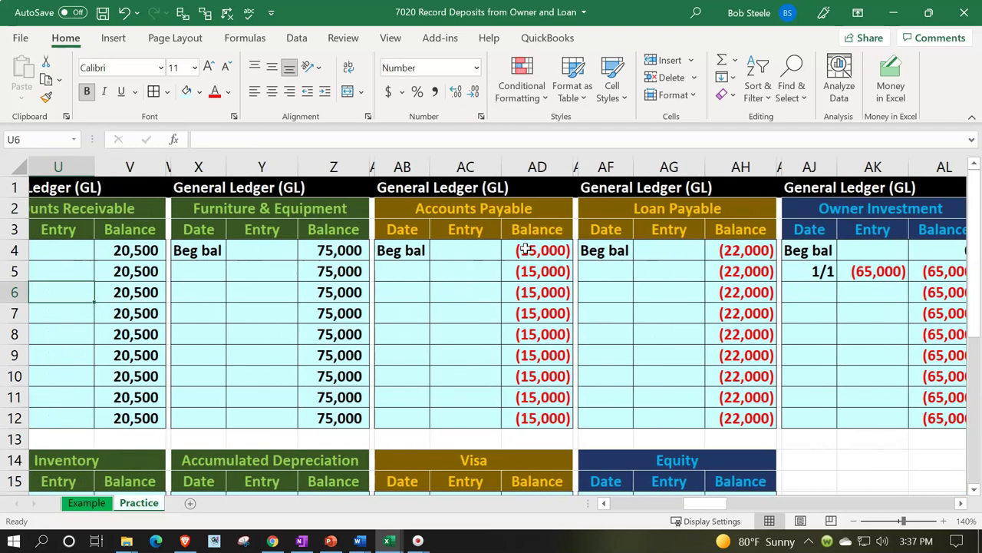
pyautogui.press('Left')
pyautogui.press('Left')
pyautogui.press('Left')
pyautogui.press('Left')
pyautogui.press('Left')
pyautogui.press('Left')
pyautogui.press('Left')
pyautogui.press('Left')
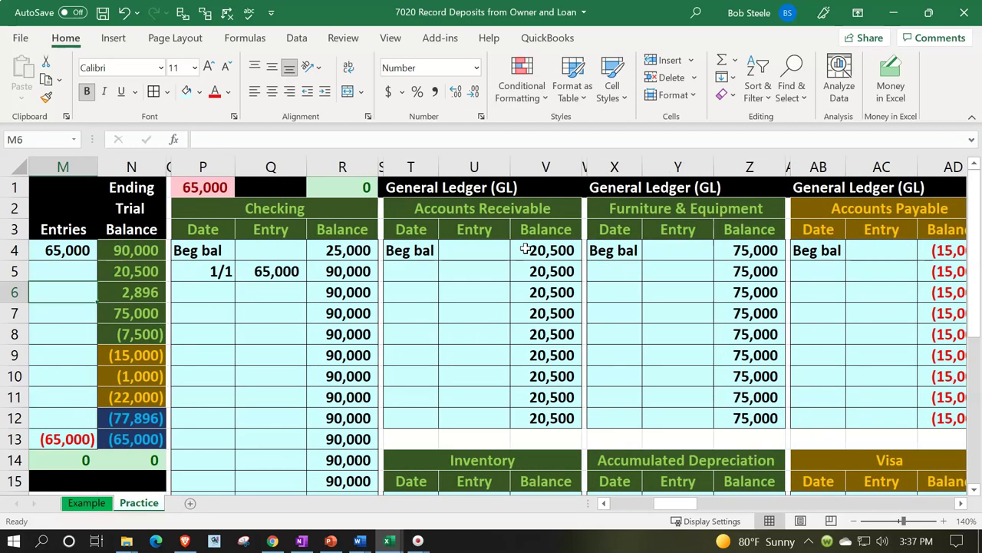
pyautogui.click(202, 185)
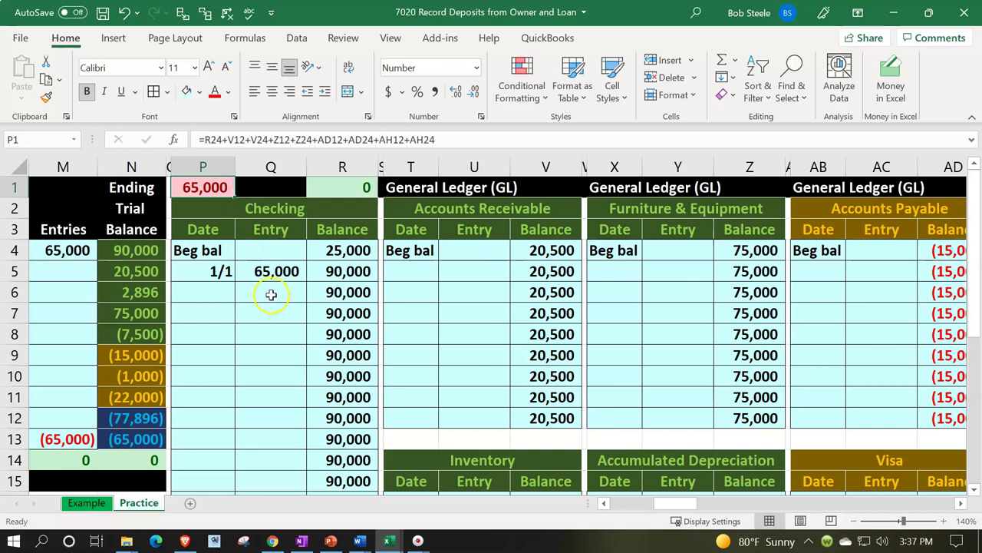
pyautogui.doubleClick(219, 188)
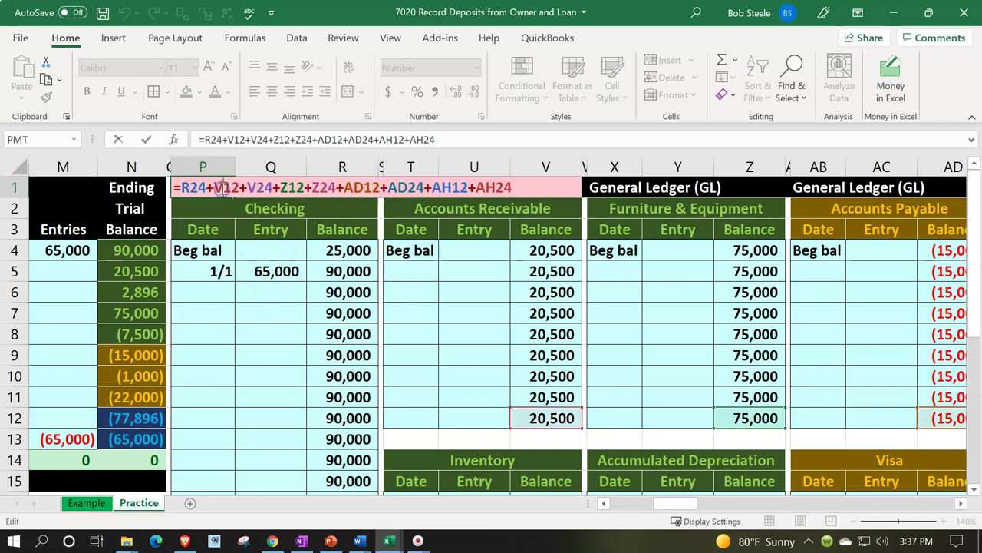
pyautogui.click(548, 189)
pyautogui.write('+')
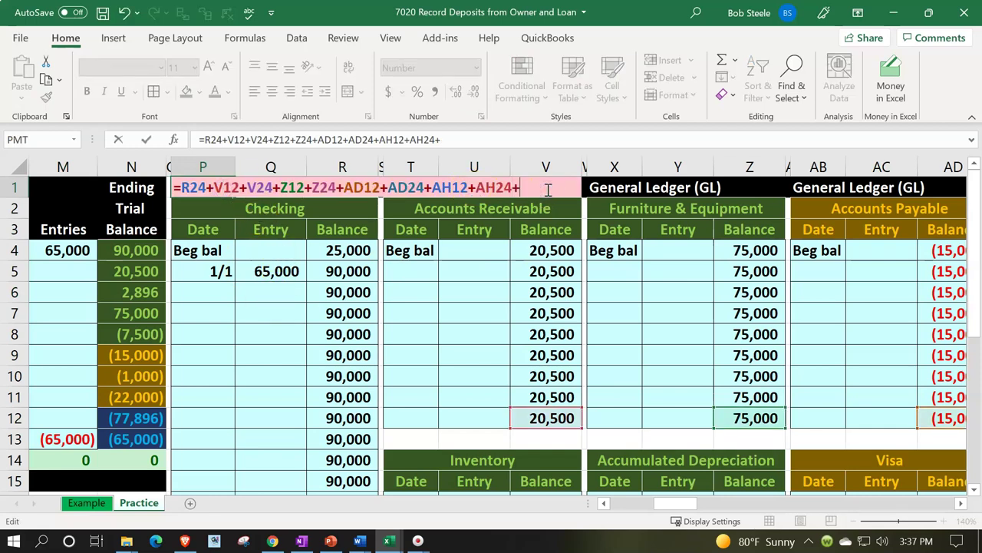
pyautogui.click(660, 299)
pyautogui.press('Right')
pyautogui.press('Right')
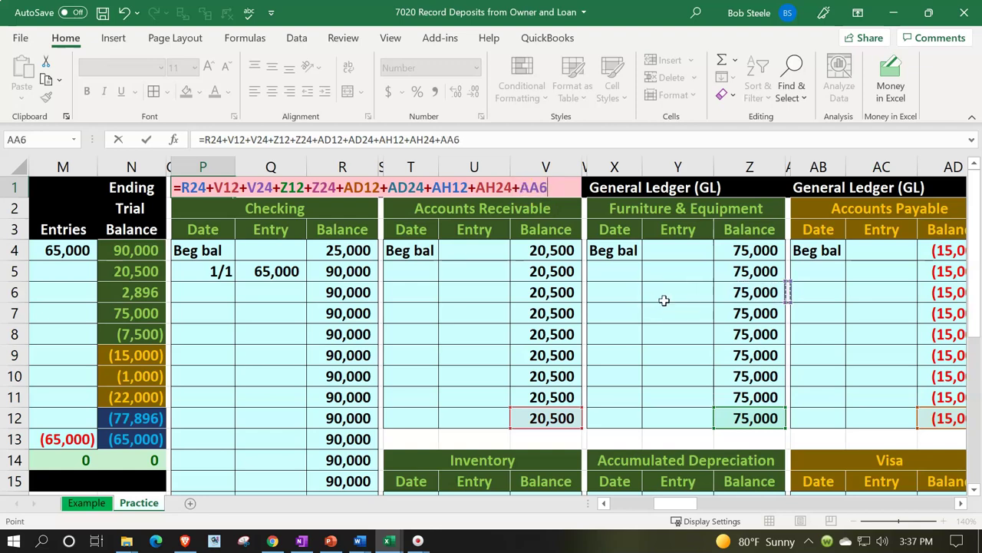
pyautogui.press('Right')
pyautogui.press('Right')
pyautogui.press('Right')
pyautogui.press('Right')
pyautogui.press('Right')
pyautogui.press('Right')
pyautogui.press('Right')
pyautogui.press('Right')
pyautogui.press('Right')
pyautogui.press('Right')
pyautogui.press('Right')
pyautogui.press('Right')
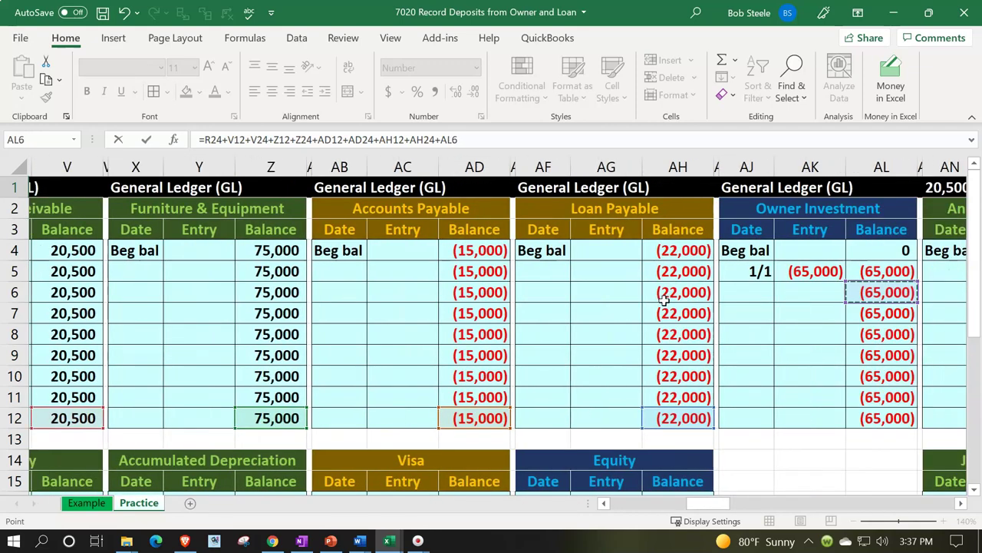
pyautogui.press('Down')
pyautogui.press('Down')
pyautogui.press('Down')
pyautogui.press('Down')
pyautogui.press('Down')
pyautogui.press('Down')
pyautogui.press('Left')
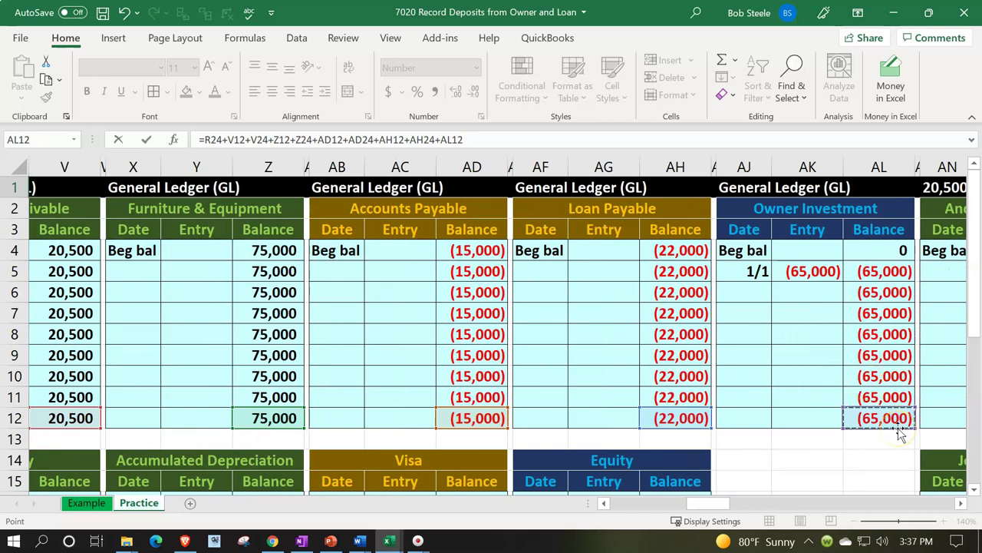
pyautogui.press('Return')
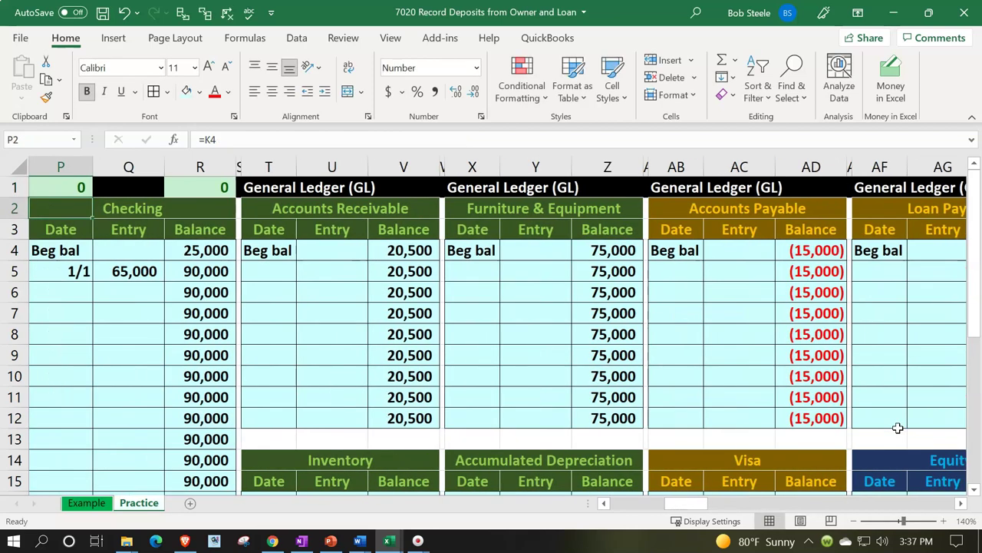
# Review the general ledger blocks from Checking across to Owner Investment and the start of the subsidiary ledger in AN1.
pyautogui.press('Left')
pyautogui.press('Right')
pyautogui.press('Right')
pyautogui.press('Right')
pyautogui.press('Right')
pyautogui.press('Right')
pyautogui.press('Right')
pyautogui.press('Right')
pyautogui.press('Right')
pyautogui.press('Right')
pyautogui.press('Right')
pyautogui.press('Right')
pyautogui.press('Right')
pyautogui.press('Right')
pyautogui.press('Right')
pyautogui.press('Right')
pyautogui.press('Right')
pyautogui.press('Right')
pyautogui.press('Right')
pyautogui.press('Right')
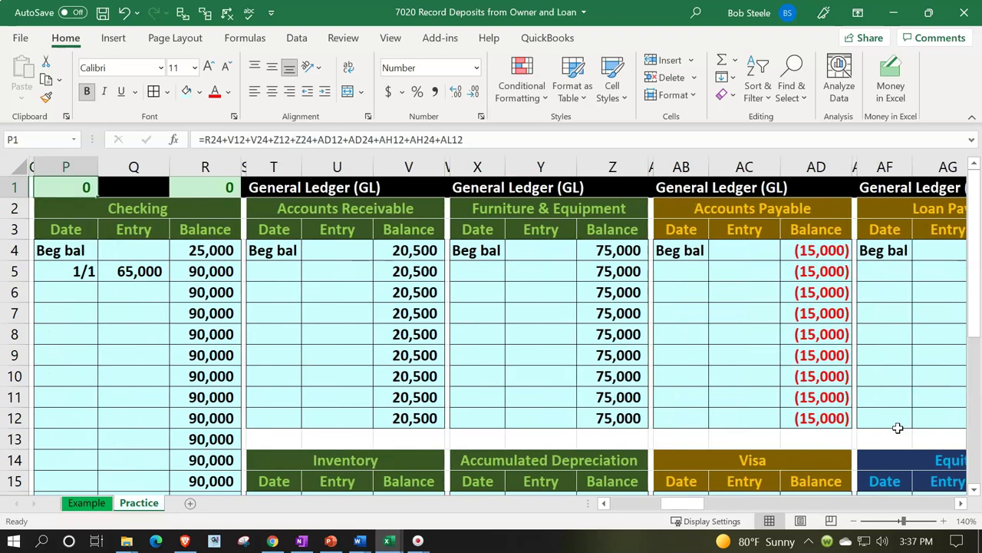
pyautogui.press('Right')
pyautogui.press('Right')
pyautogui.press('Right')
pyautogui.press('Right')
pyautogui.press('Right')
pyautogui.press('Right')
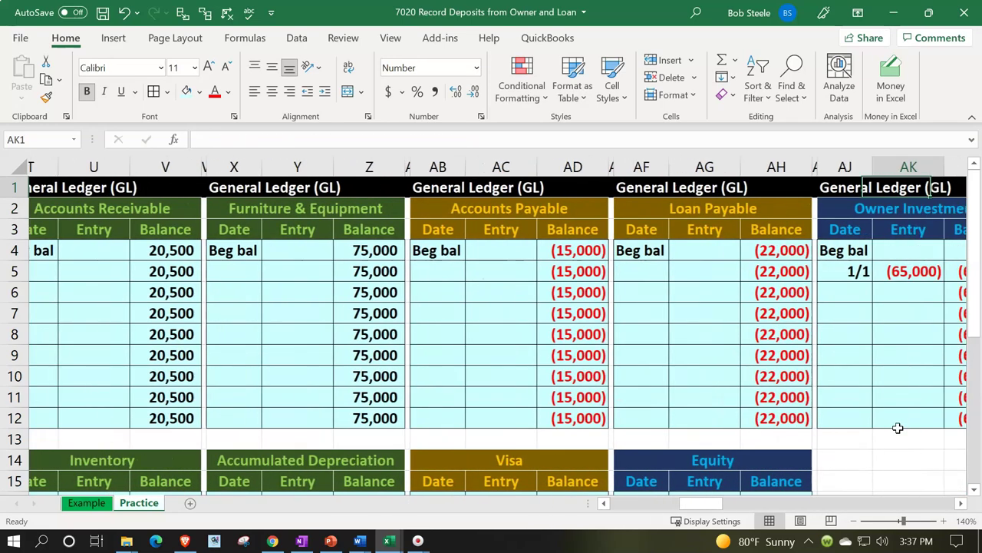
pyautogui.scroll(-1, 796, 409)
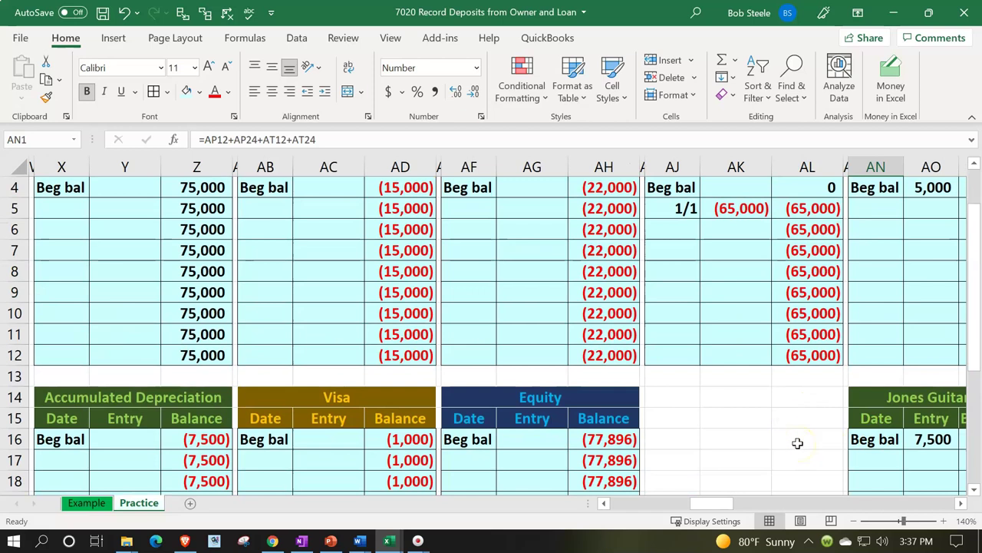
pyautogui.scroll(1, 798, 443)
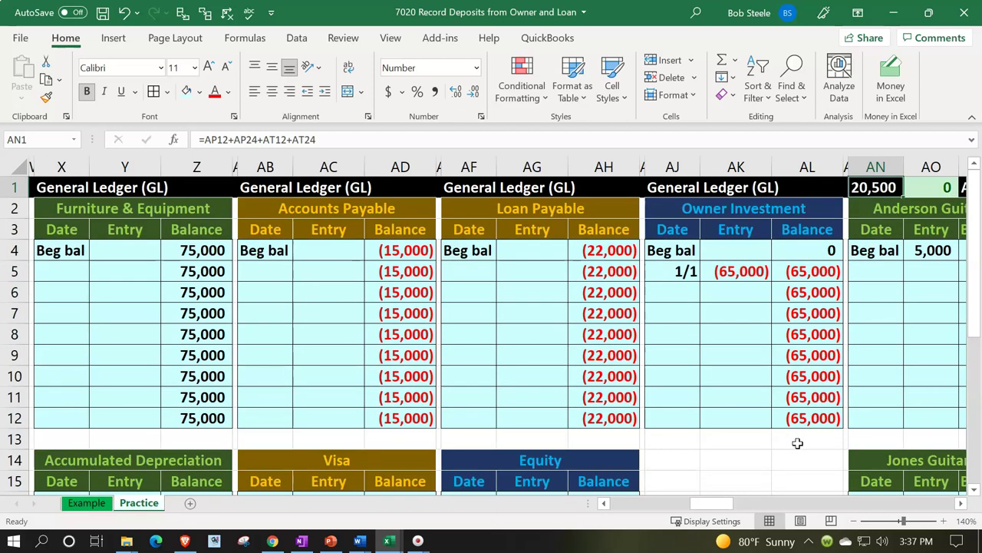
# Enter the date 1/1 in F5 of the journal for the loan deposit entry.
pyautogui.click(673, 298)
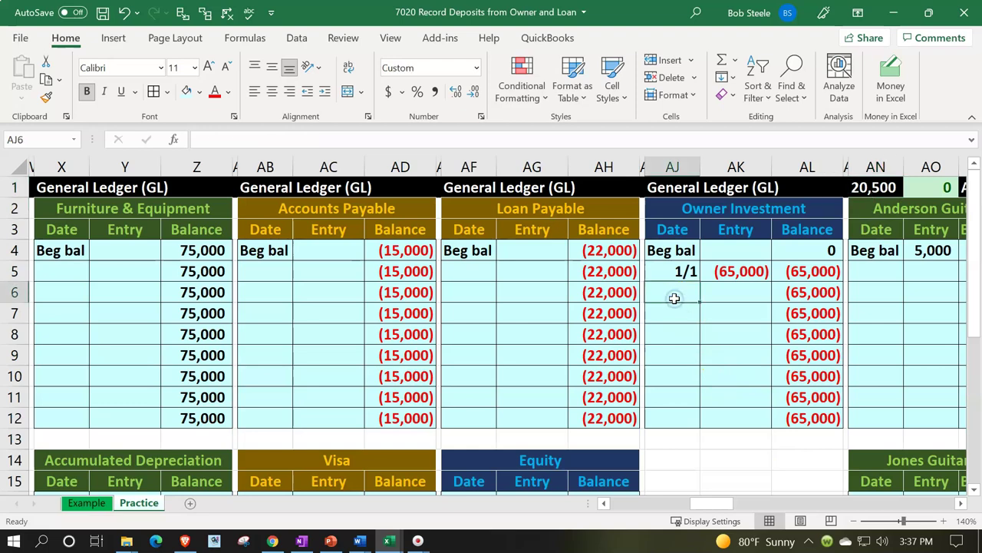
pyautogui.press('Left')
pyautogui.press('Left')
pyautogui.press('Left')
pyautogui.press('Left')
pyautogui.press('Left')
pyautogui.press('Left')
pyautogui.press('Left')
pyautogui.press('Left')
pyautogui.press('Left')
pyautogui.press('Left')
pyautogui.press('Left')
pyautogui.press('Left')
pyautogui.press('Left')
pyautogui.press('Left')
pyautogui.press('Left')
pyautogui.press('Left')
pyautogui.press('Left')
pyautogui.press('Left')
pyautogui.press('Left')
pyautogui.press('Left')
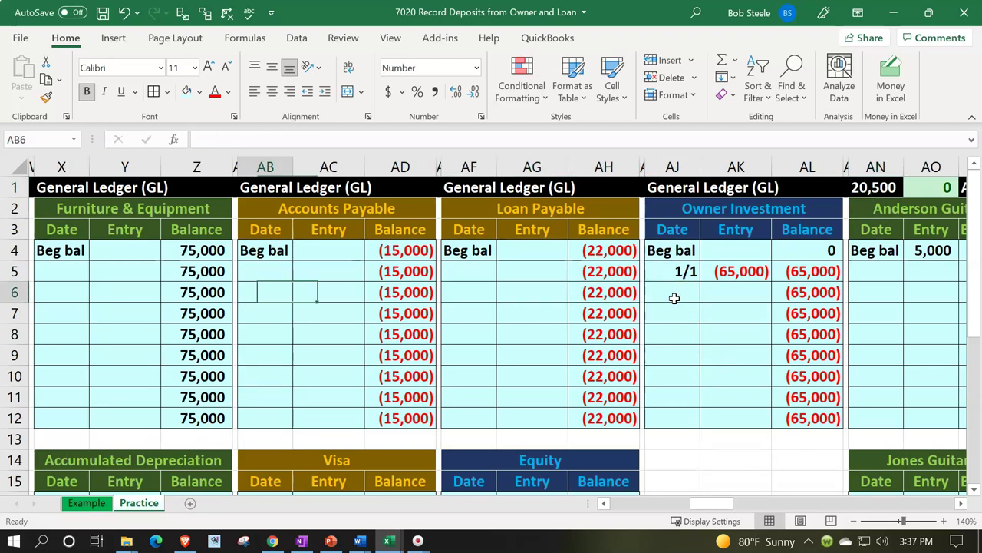
pyautogui.press('Left')
pyautogui.press('Left')
pyautogui.press('Left')
pyautogui.press('Left')
pyautogui.press('Left')
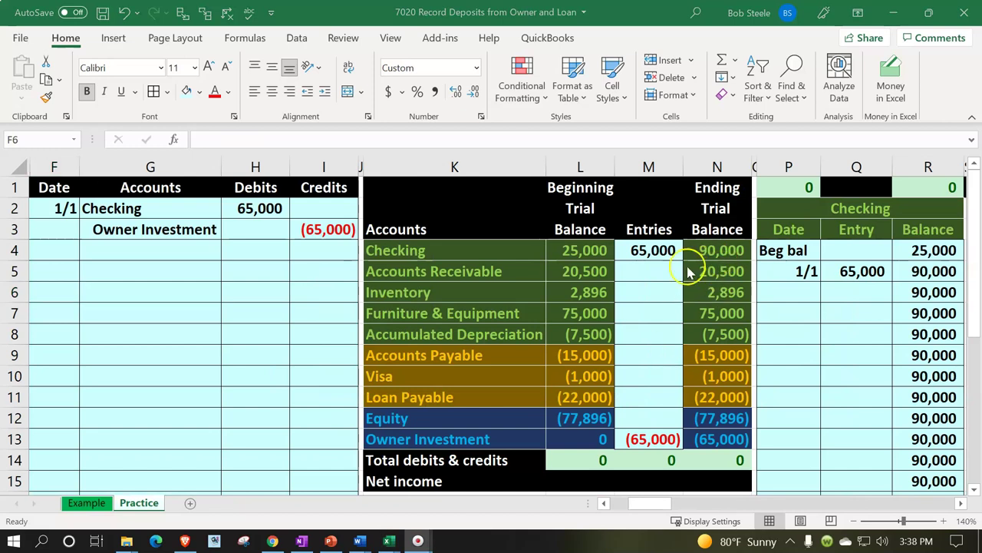
pyautogui.click(57, 271)
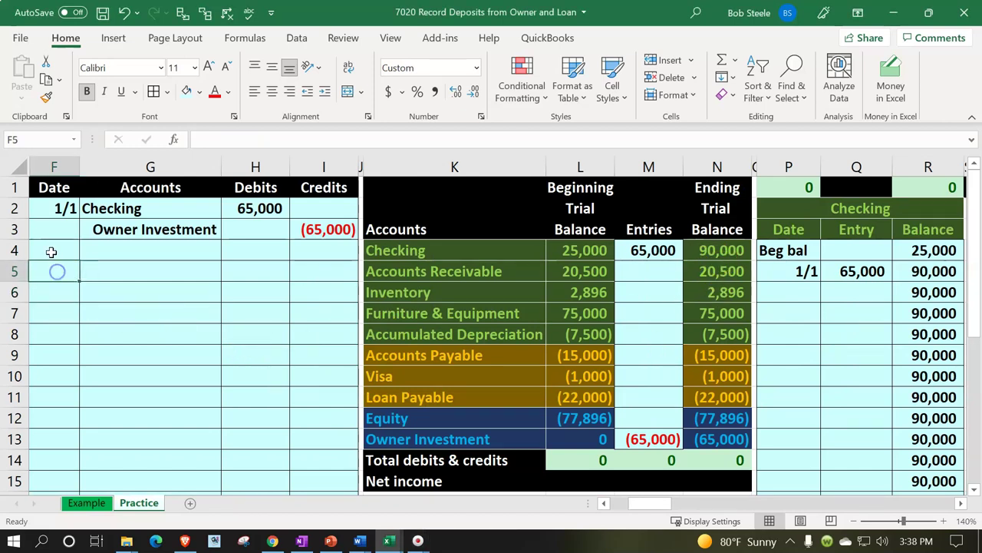
pyautogui.write('1/1')
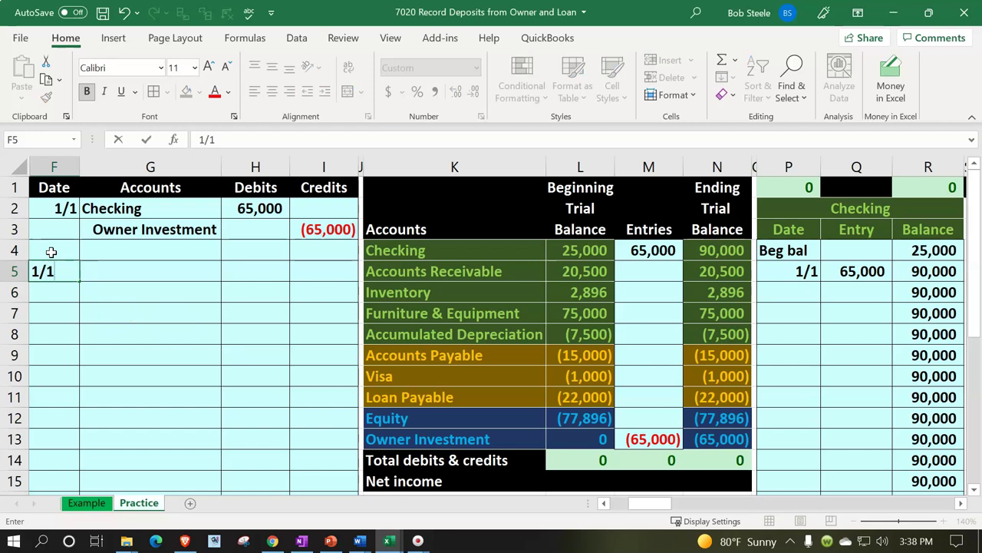
pyautogui.press('Return')
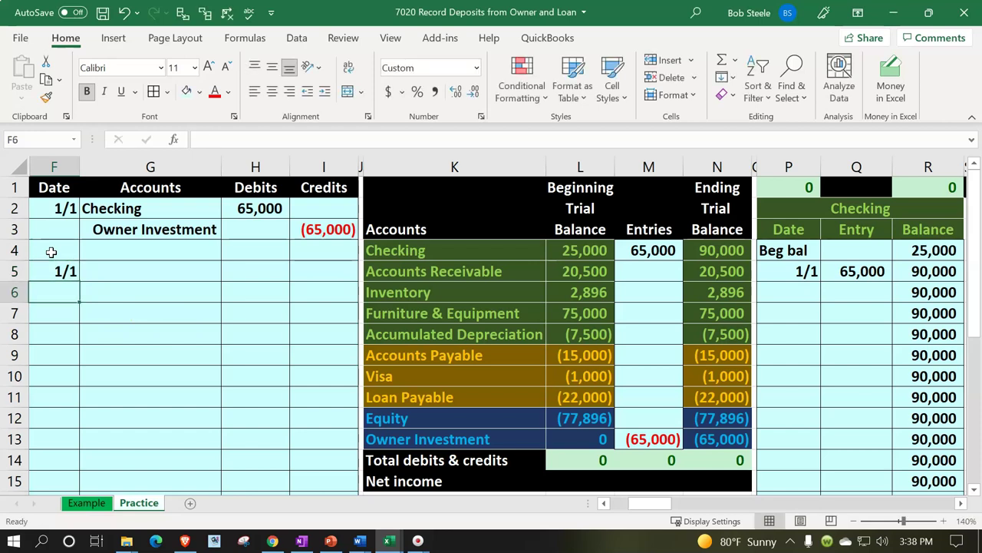
# Set the debit account in G5 by linking it to the Checking account name in K4 of the trial balance.
pyautogui.press('Right')
pyautogui.press('Up')
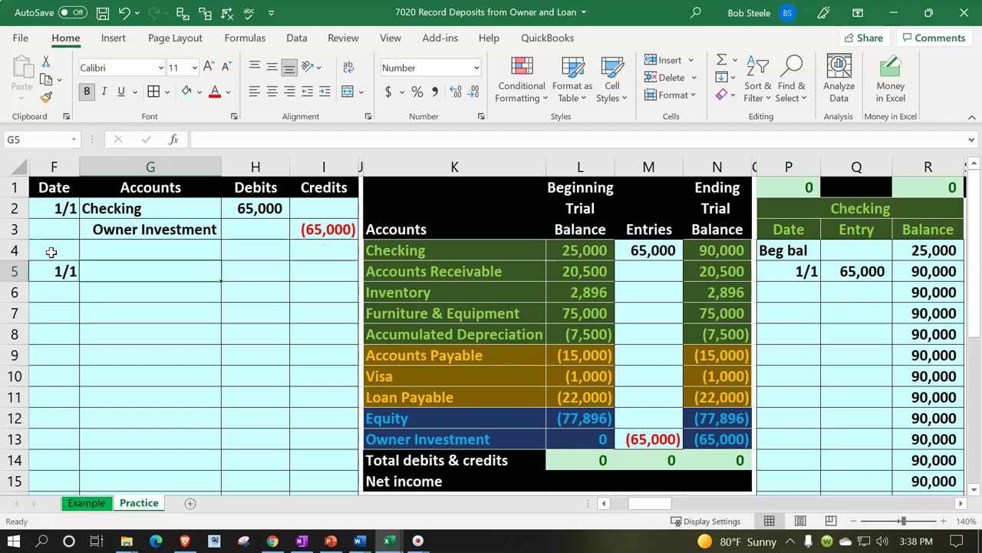
pyautogui.write('=')
pyautogui.press('Right')
pyautogui.press('Right')
pyautogui.press('Right')
pyautogui.press('Right')
pyautogui.press('Up')
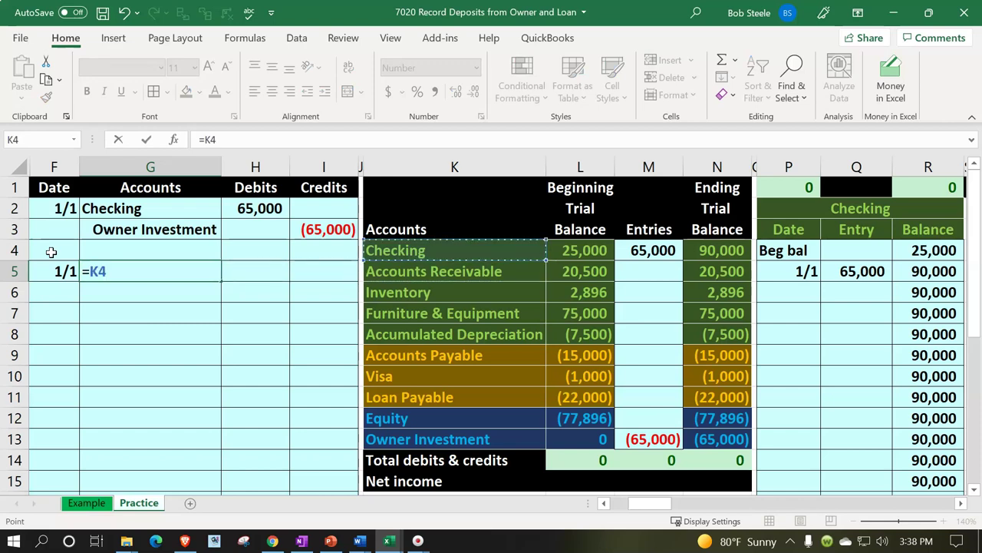
pyautogui.press('Return')
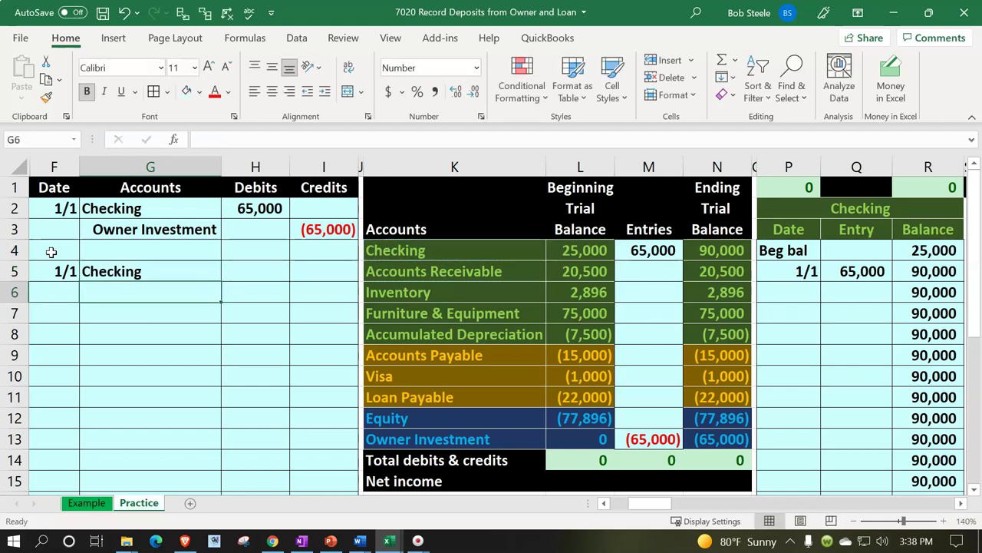
# Set the credit account in G6 by linking it to the Loan Payable name in K11, and indent it.
pyautogui.write('=')
pyautogui.press('Right')
pyautogui.press('Right')
pyautogui.press('Right')
pyautogui.press('Right')
pyautogui.press('Down')
pyautogui.press('Down')
pyautogui.press('Down')
pyautogui.press('Down')
pyautogui.press('Down')
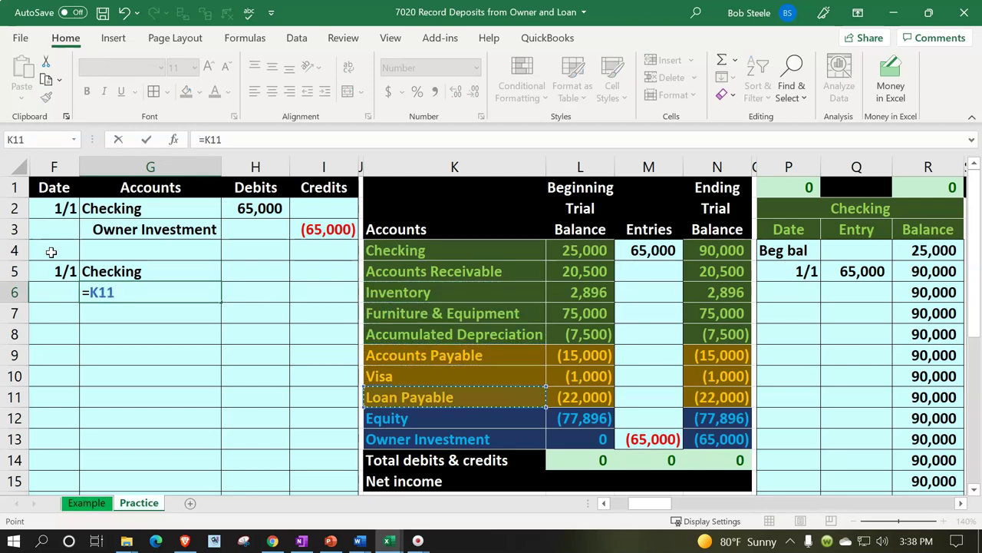
pyautogui.press('Return')
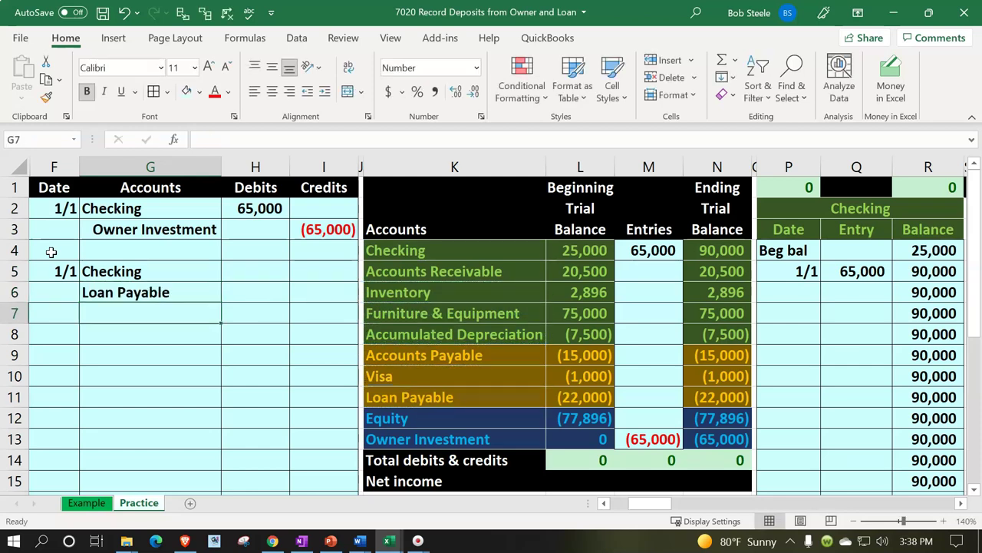
pyautogui.press('Up')
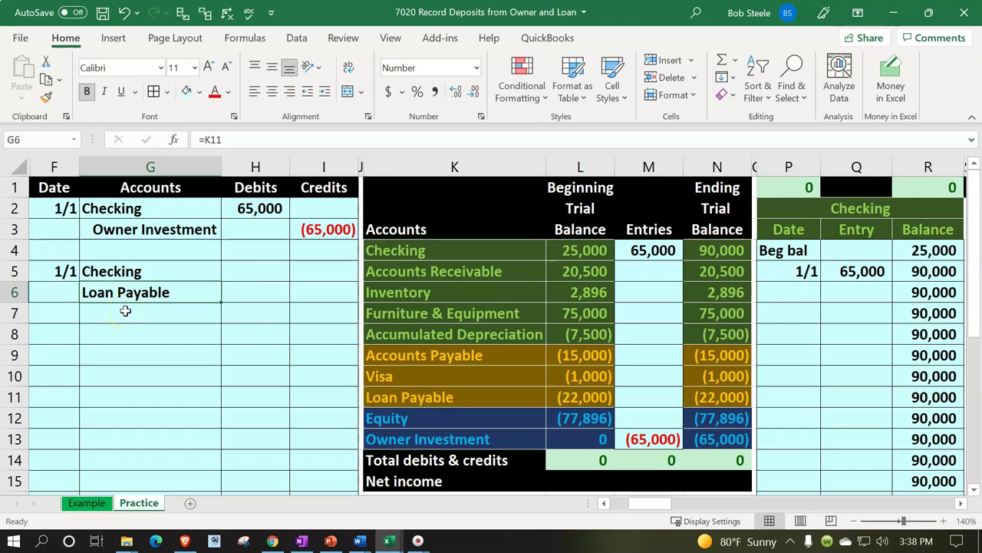
pyautogui.click(324, 92)
# Enter the 50,000 Checking debit in H5 and the matching Loan Payable credit in I6 as =-H5.
pyautogui.press('Up')
pyautogui.press('Right')
pyautogui.write('50000')
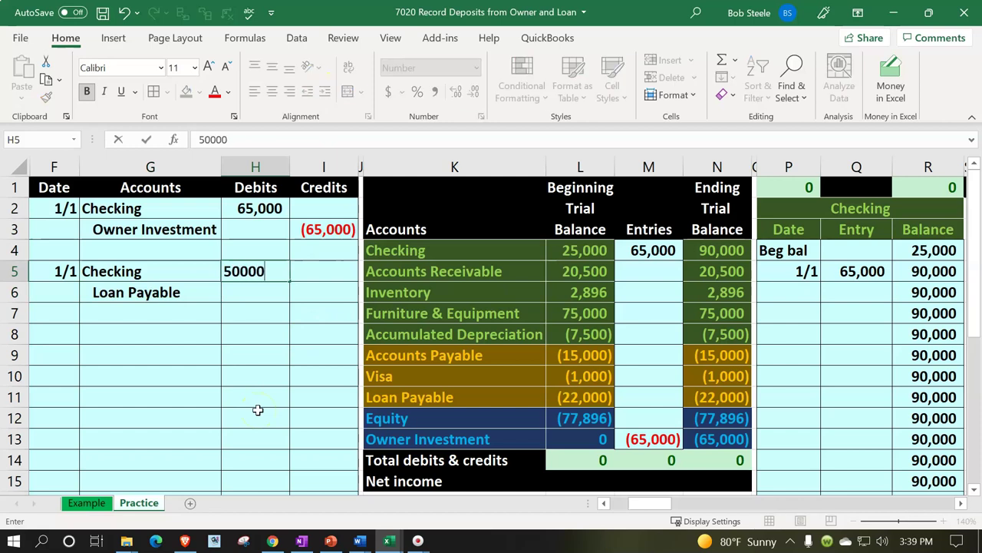
pyautogui.press('Return')
pyautogui.press('Right')
pyautogui.write('=-H5')
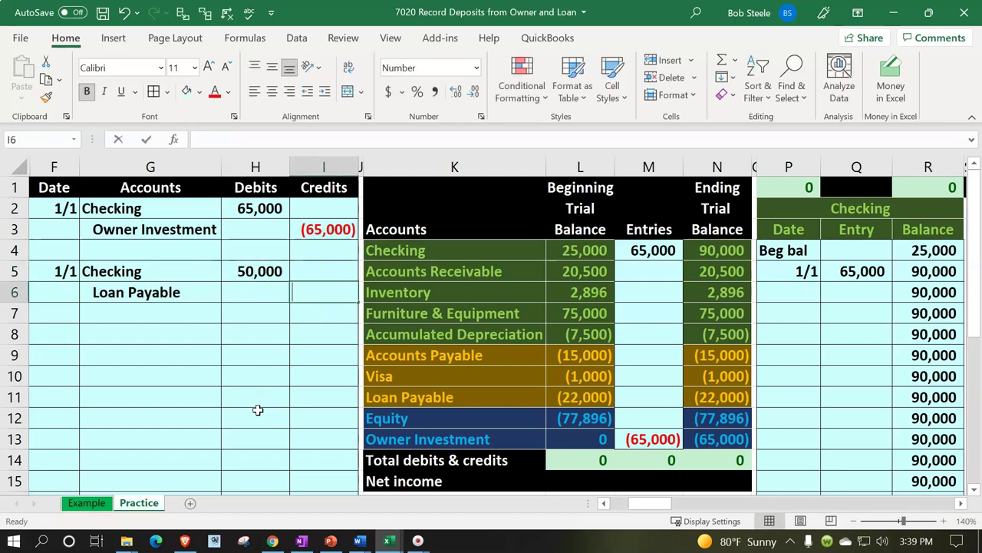
pyautogui.press('Return')
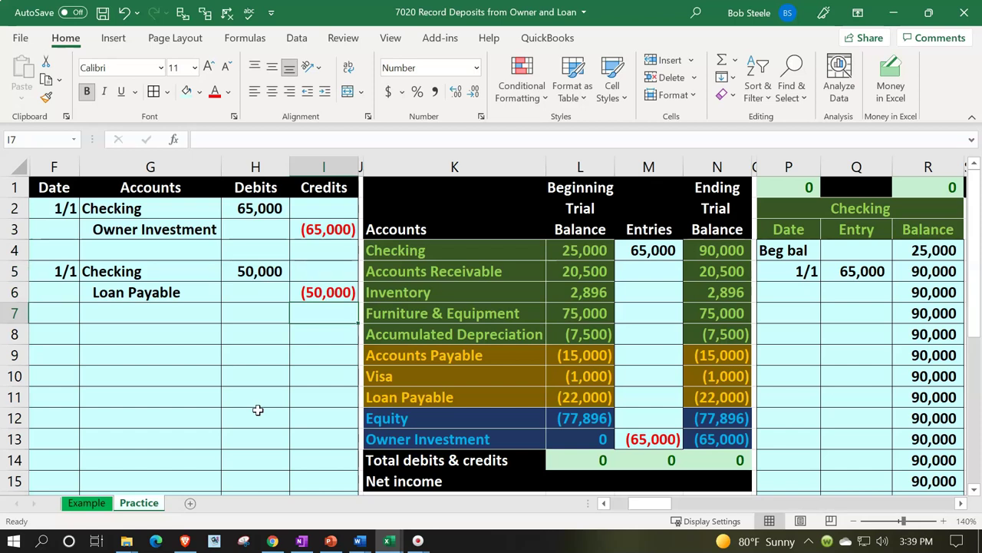
# Add the loan deposit debit in H5 to the Checking entry in M4 of the trial balance, making it =H2+H5.
pyautogui.press('Right')
pyautogui.press('Right')
pyautogui.press('Right')
pyautogui.press('Right')
pyautogui.press('Up')
pyautogui.press('Up')
pyautogui.press('Up')
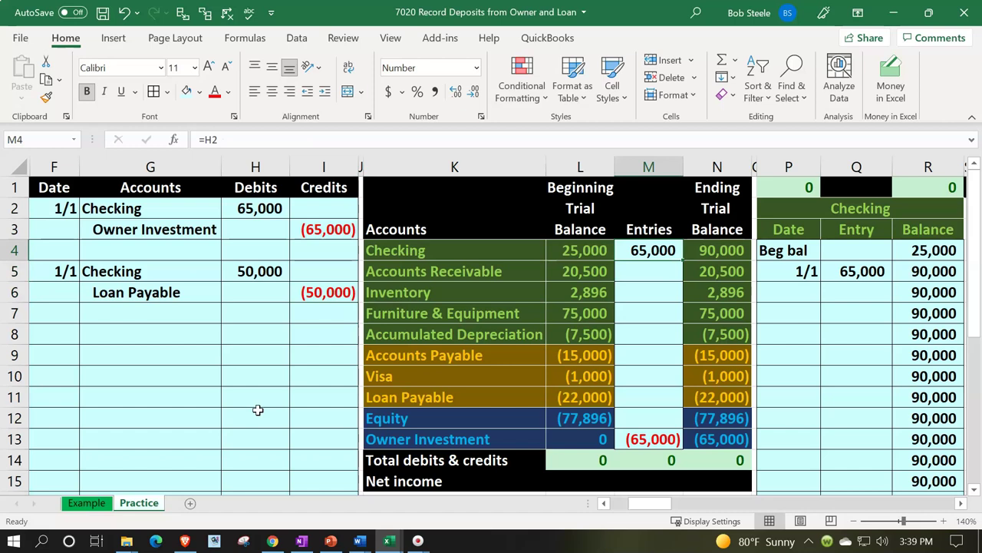
pyautogui.press('F2')
pyautogui.write('+')
pyautogui.press('Down')
pyautogui.press('Left')
pyautogui.press('Left')
pyautogui.press('Left')
pyautogui.press('Left')
pyautogui.press('Left')
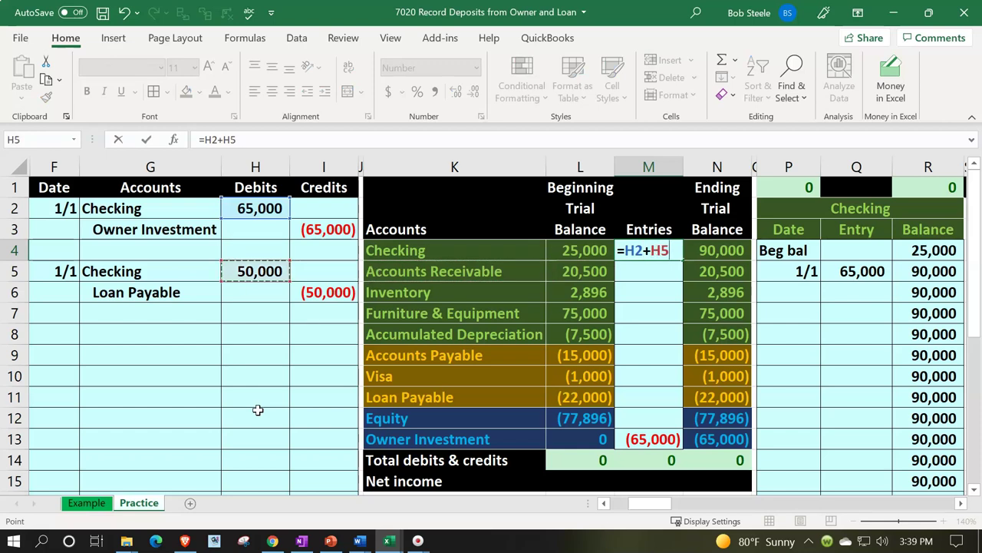
pyautogui.press('Return')
# Post the Loan Payable credit to the trial balance by linking M11 to the journal credit with =I6.
pyautogui.press('Down')
pyautogui.press('Left')
pyautogui.press('Left')
pyautogui.press('Left')
pyautogui.press('Left')
pyautogui.press('Left')
pyautogui.press('Left')
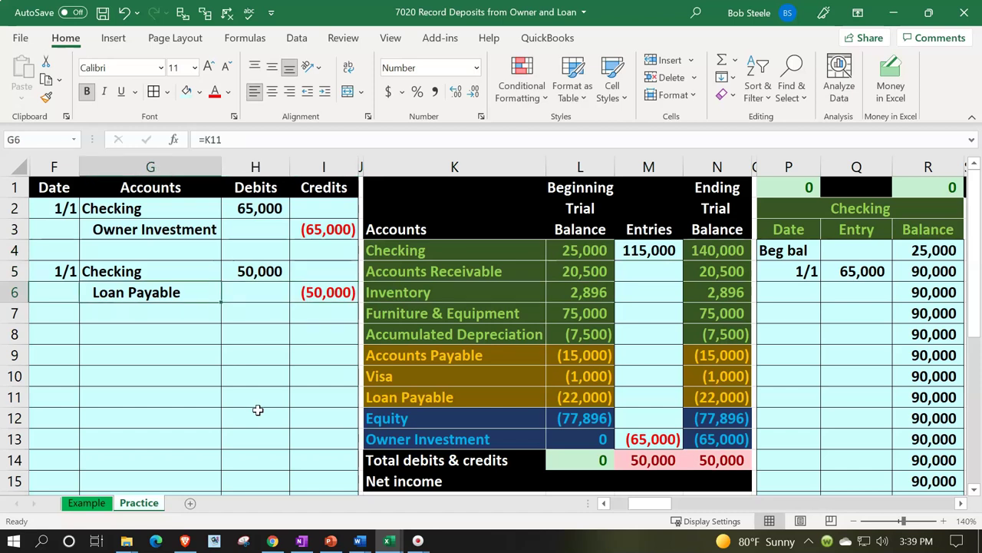
pyautogui.press('Down')
pyautogui.press('Down')
pyautogui.press('Down')
pyautogui.press('Down')
pyautogui.press('Down')
pyautogui.press('Right')
pyautogui.press('Right')
pyautogui.press('Right')
pyautogui.press('Right')
pyautogui.press('Right')
pyautogui.press('Right')
pyautogui.press('Delete')
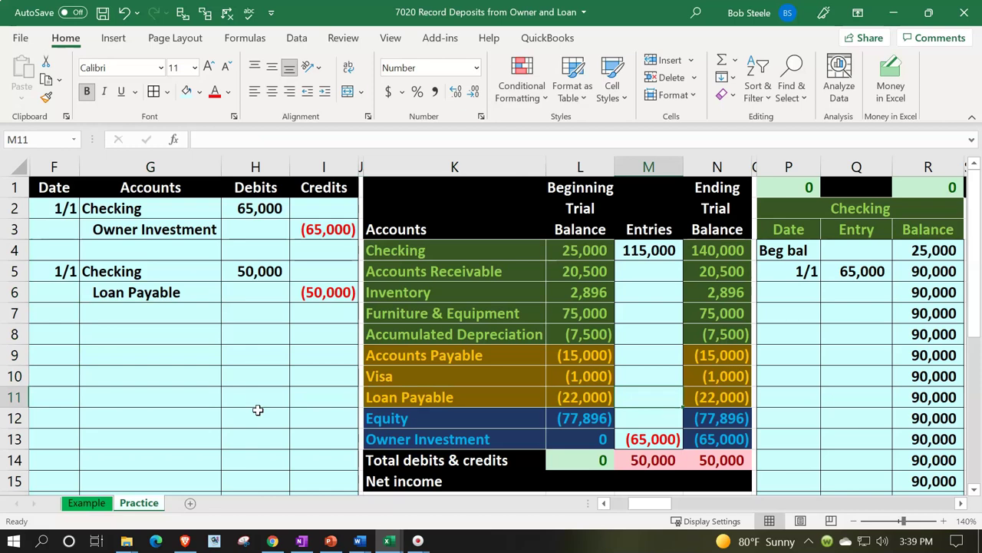
pyautogui.write('=')
pyautogui.press('Left')
pyautogui.press('Left')
pyautogui.press('Left')
pyautogui.press('Left')
pyautogui.press('Left')
pyautogui.press('Up')
pyautogui.press('Up')
pyautogui.press('Up')
pyautogui.press('Up')
pyautogui.press('Up')
pyautogui.press('Right')
pyautogui.press('Return')
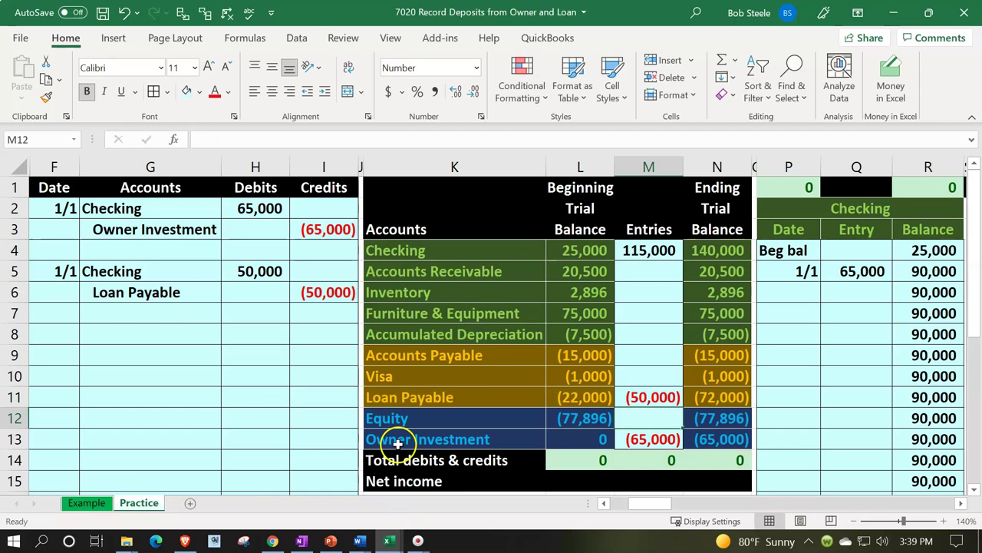
pyautogui.click(564, 397)
pyautogui.press('Right')
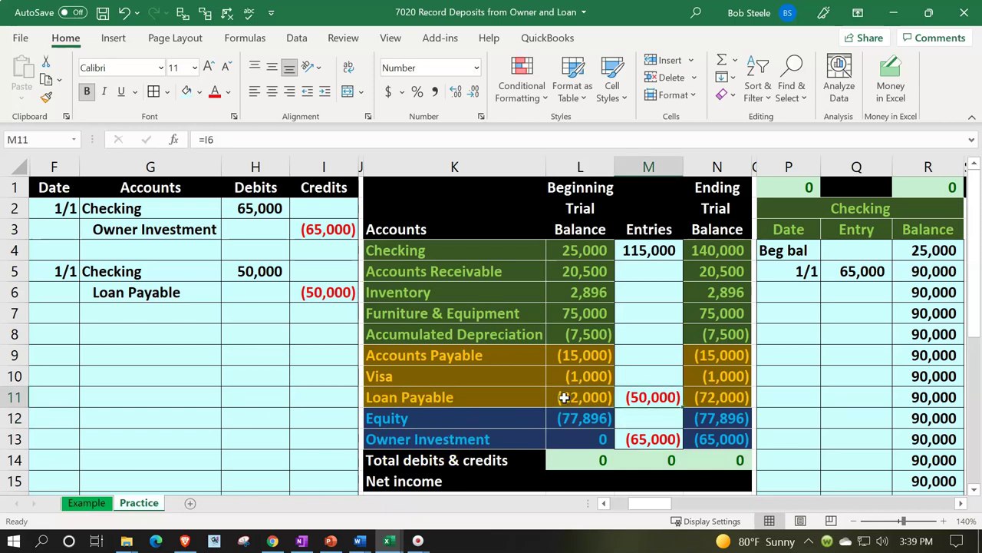
pyautogui.press('Right')
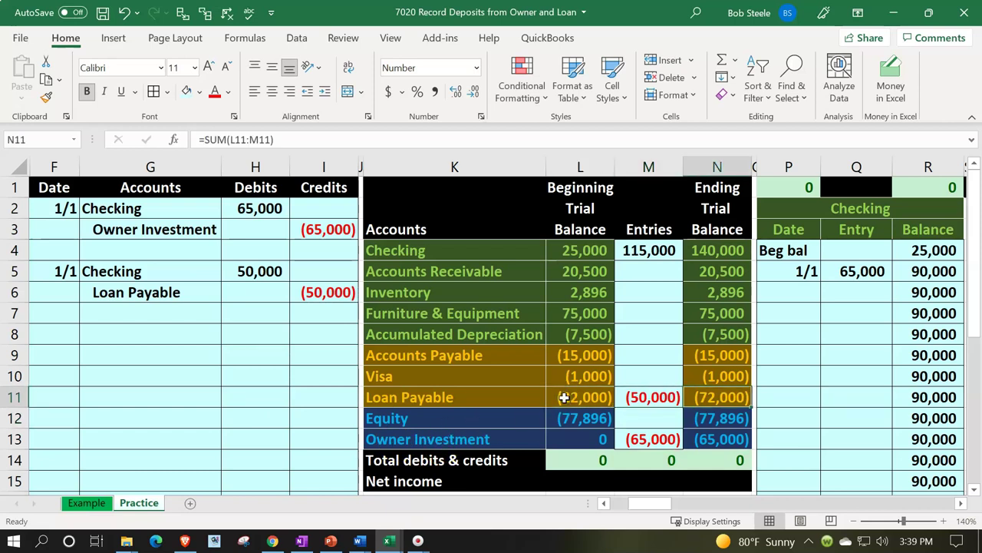
# Enter the date 1/1 in P6 of the Checking ledger account for the loan deposit.
pyautogui.moveTo(160, 275); pyautogui.dragTo(225, 271)
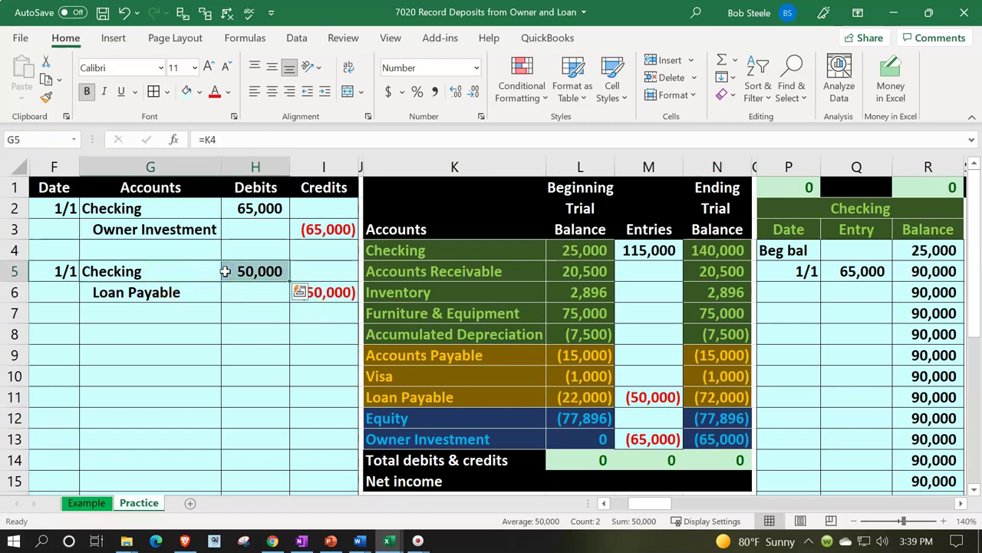
pyautogui.press('Right')
pyautogui.press('Right')
pyautogui.press('Right')
pyautogui.press('Right')
pyautogui.press('Right')
pyautogui.press('Right')
pyautogui.press('Right')
pyautogui.press('Right')
pyautogui.press('Right')
pyautogui.press('Down')
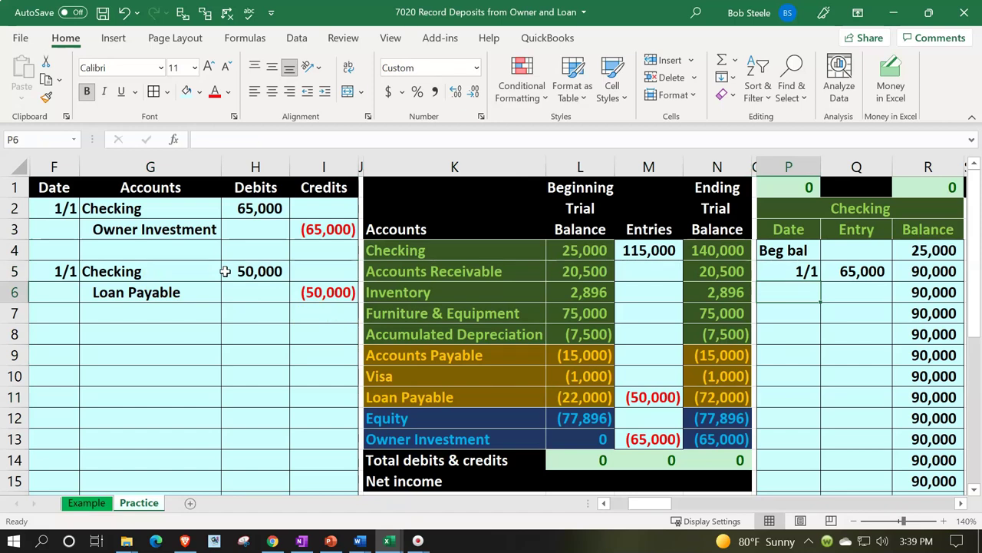
pyautogui.write('1/1')
pyautogui.press('Tab')
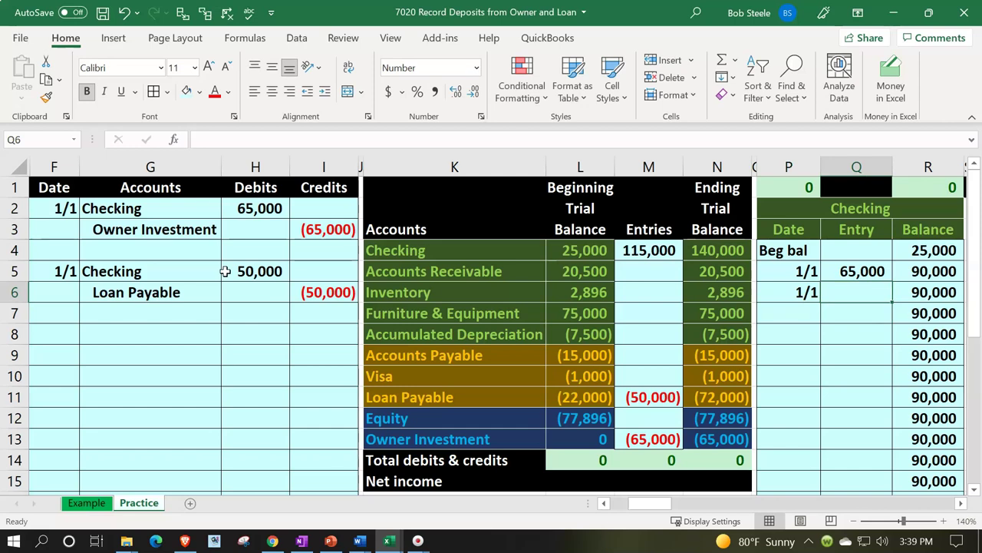
# Post the loan deposit to the Checking ledger account by linking Q6 to the journal debit with =H5.
pyautogui.write('=')
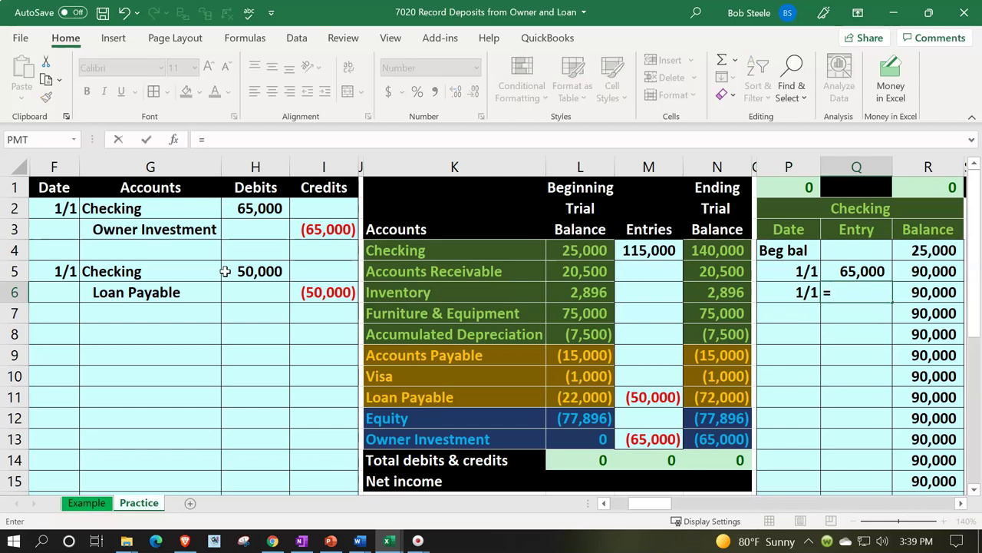
pyautogui.press('Left')
pyautogui.press('Left')
pyautogui.press('Left')
pyautogui.press('Left')
pyautogui.press('Left')
pyautogui.press('Left')
pyautogui.press('Left')
pyautogui.press('Left')
pyautogui.press('Left')
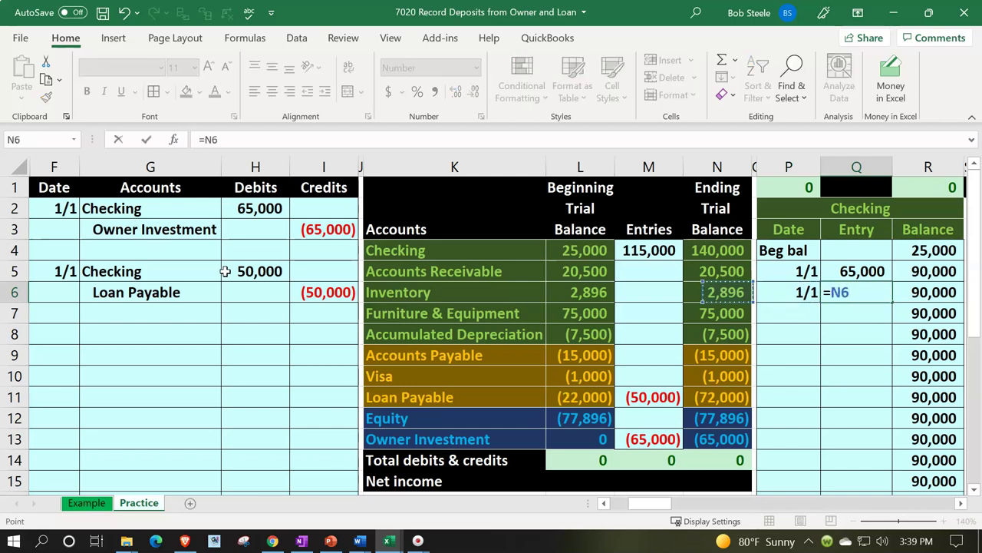
pyautogui.press('Up')
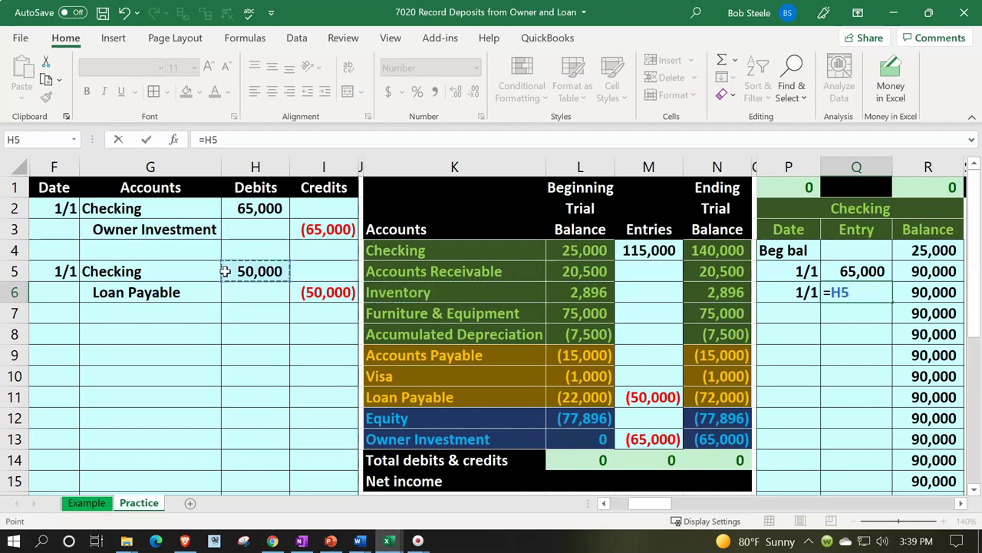
pyautogui.press('Return')
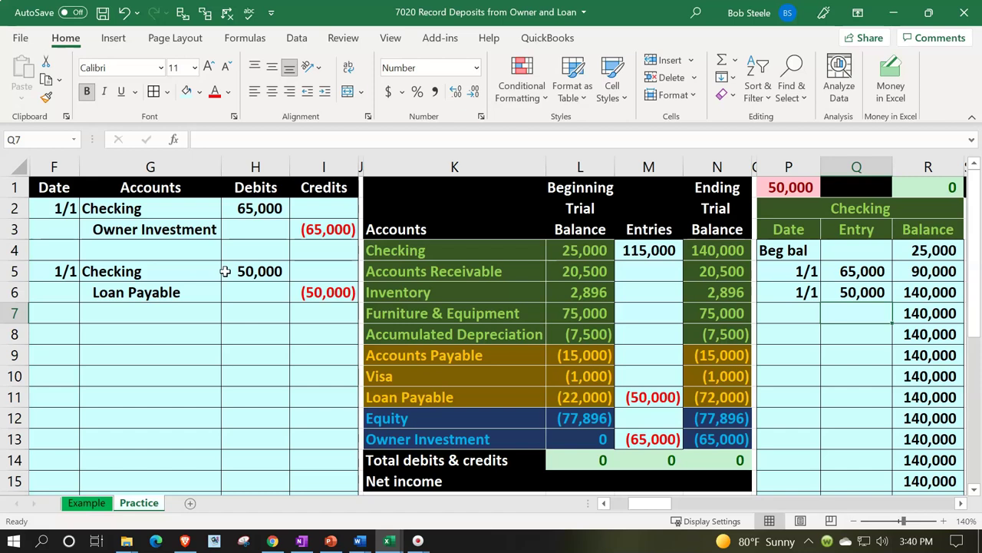
# Compare the Checking ledger balance in R6 with the trial balance in N4, and check the P1 ledger total against the Loan Payable credit.
pyautogui.click(932, 272)
pyautogui.click(835, 295)
pyautogui.click(923, 296)
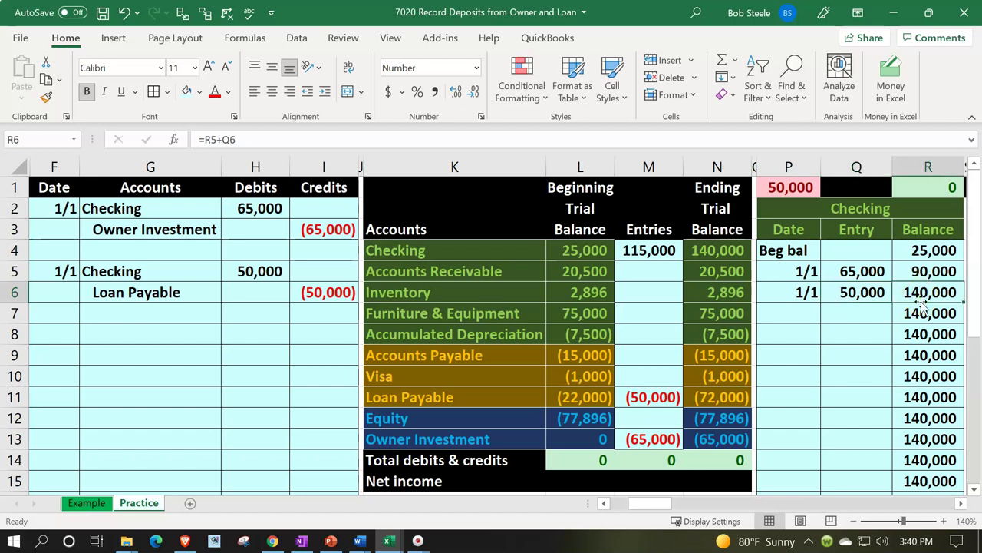
pyautogui.click(726, 251)
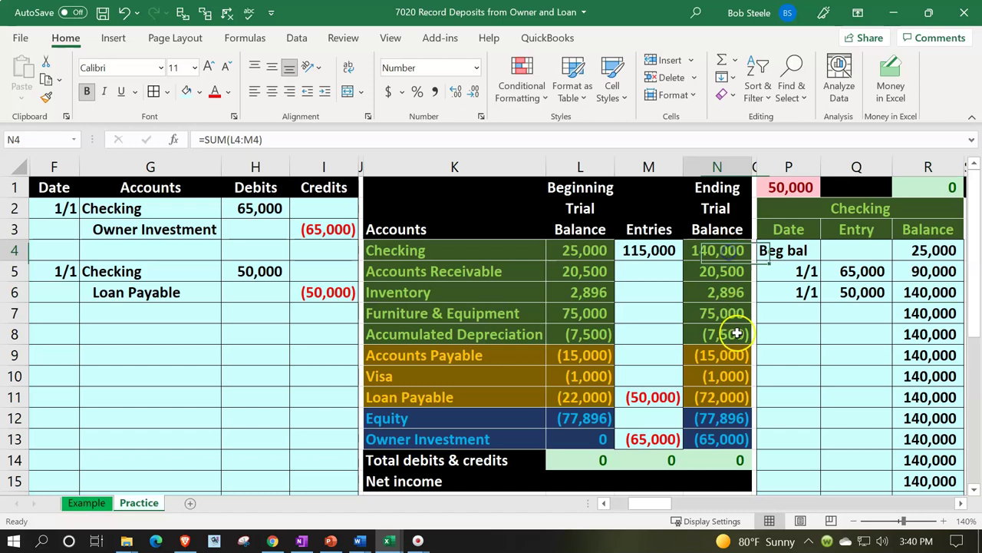
pyautogui.click(796, 188)
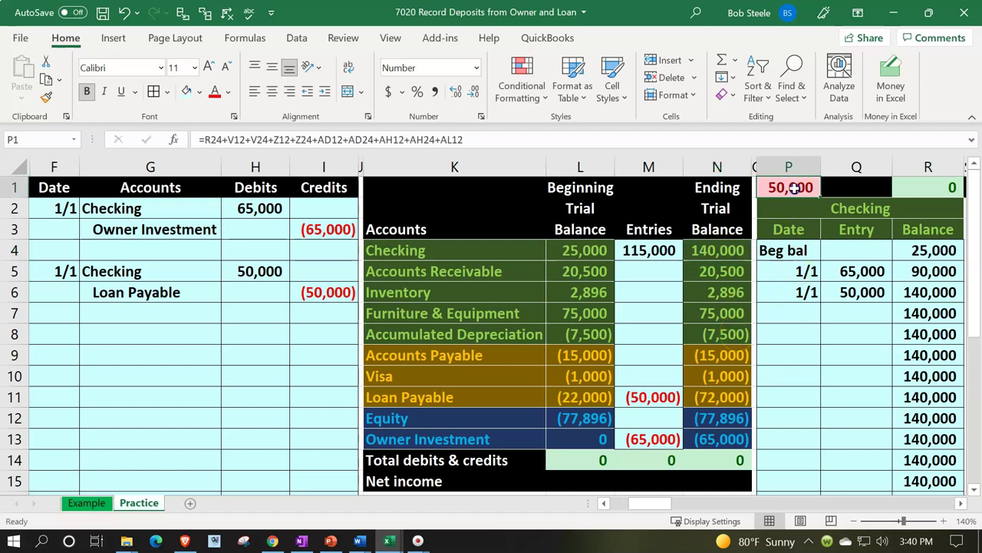
pyautogui.moveTo(192, 292); pyautogui.dragTo(305, 292)
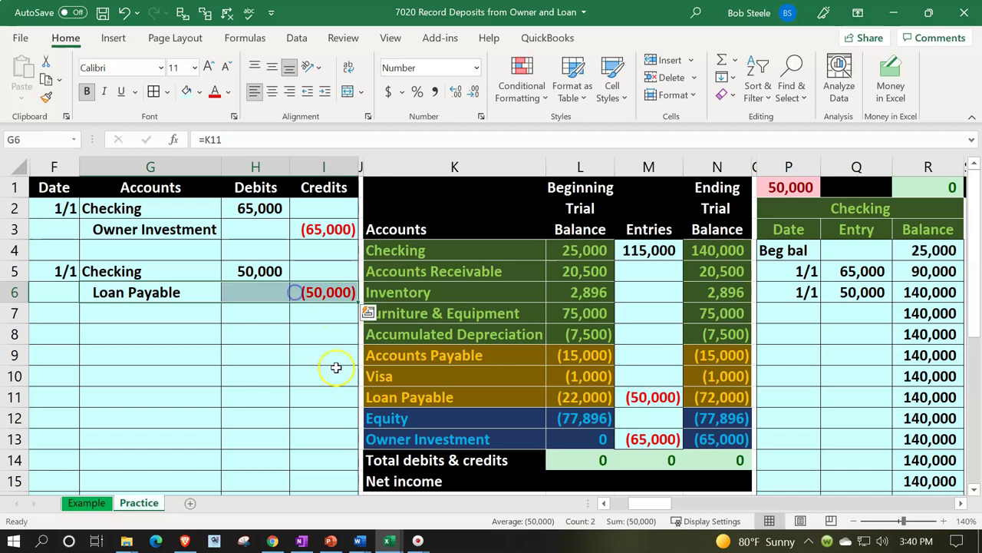
pyautogui.click(370, 393)
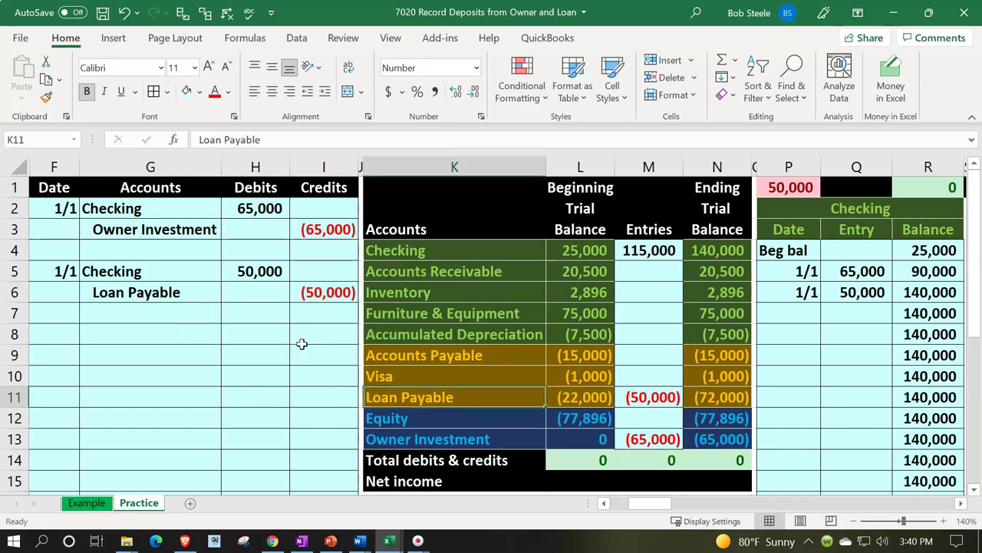
# Enter the date 1/1 in AF5 of the Loan Payable ledger account.
pyautogui.press('Right')
pyautogui.press('Right')
pyautogui.press('Right')
pyautogui.press('Right')
pyautogui.press('Right')
pyautogui.press('Right')
pyautogui.press('Right')
pyautogui.press('Right')
pyautogui.press('Right')
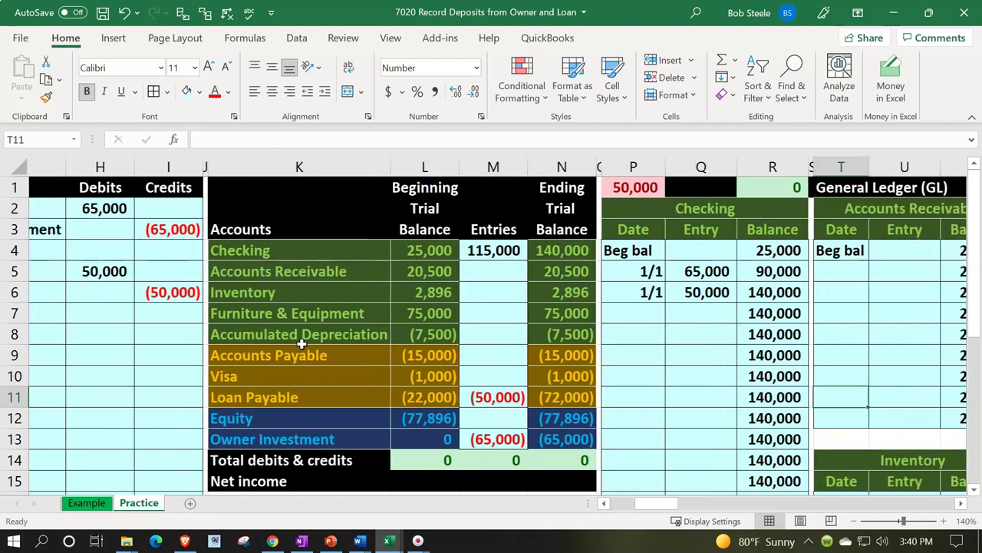
pyautogui.press('Right')
pyautogui.press('Right')
pyautogui.press('Right')
pyautogui.press('Right')
pyautogui.press('Right')
pyautogui.press('Right')
pyautogui.press('Right')
pyautogui.press('Right')
pyautogui.press('Right')
pyautogui.press('Right')
pyautogui.press('Right')
pyautogui.press('Right')
pyautogui.press('Right')
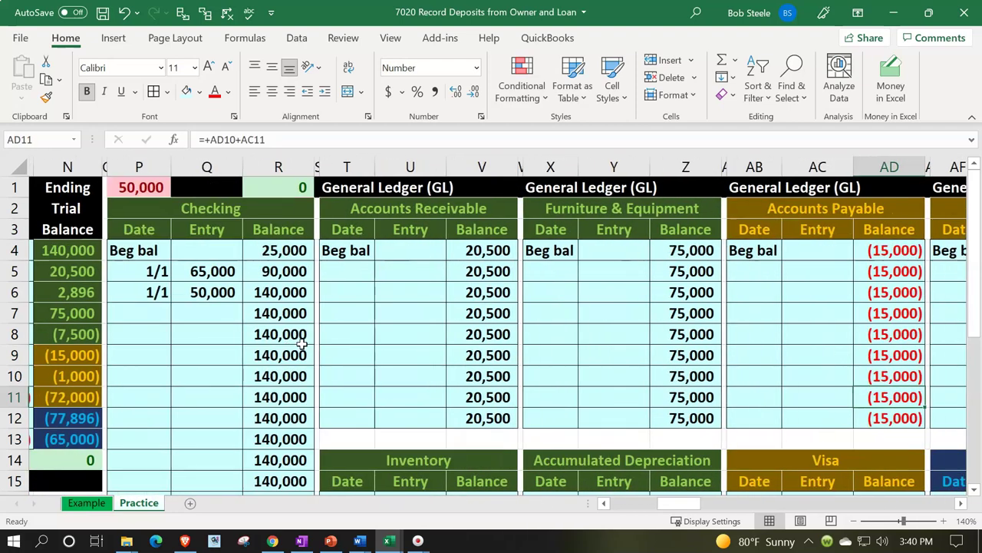
pyautogui.press('Right')
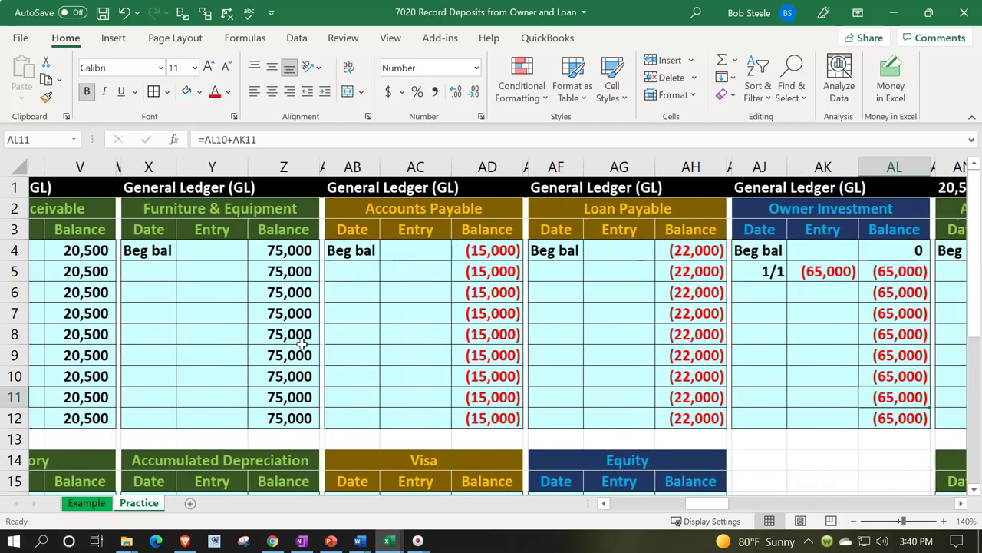
pyautogui.press('Left')
pyautogui.press('Left')
pyautogui.press('Left')
pyautogui.press('Left')
pyautogui.press('Up')
pyautogui.press('Up')
pyautogui.press('Up')
pyautogui.press('Up')
pyautogui.press('Up')
pyautogui.press('Up')
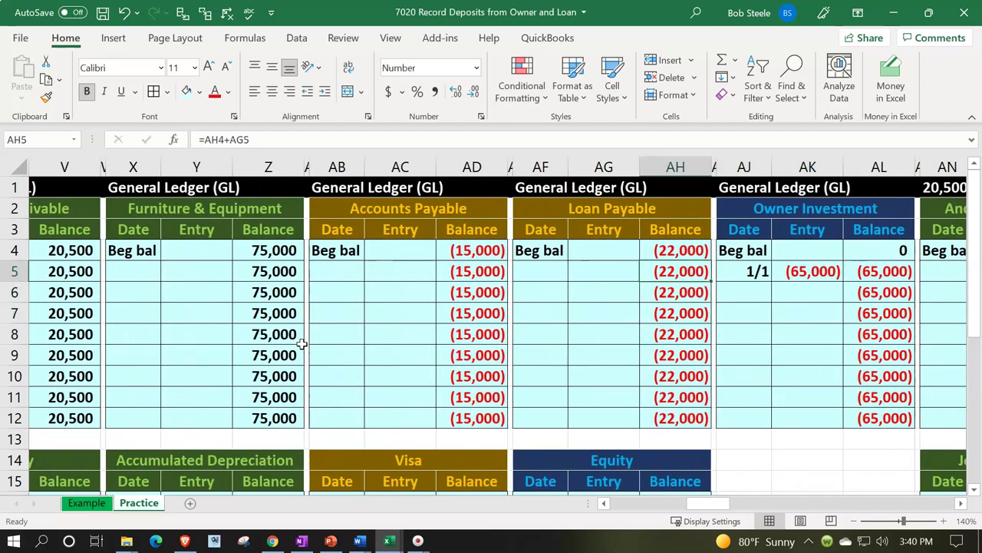
pyautogui.press('Left')
pyautogui.press('Left')
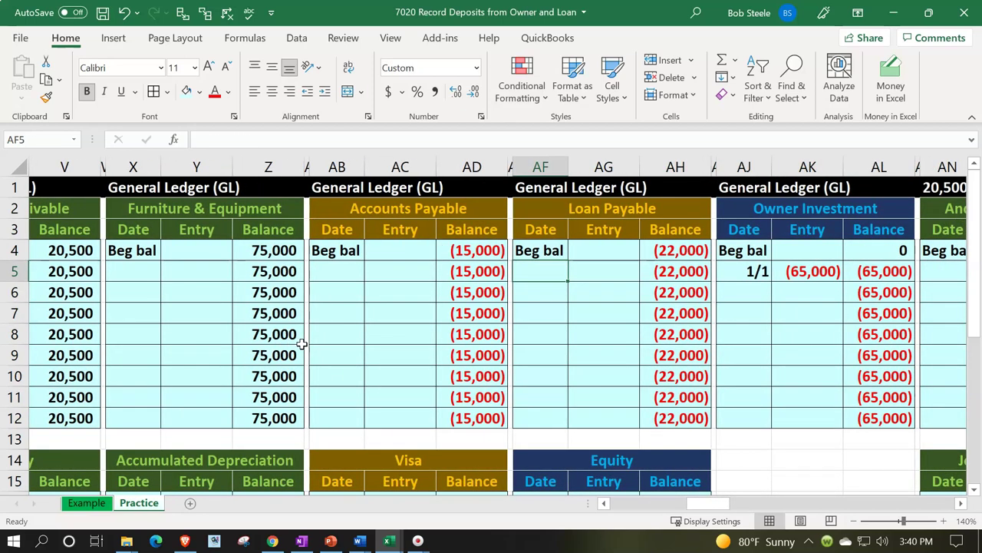
pyautogui.write('1/1')
pyautogui.press('Tab')
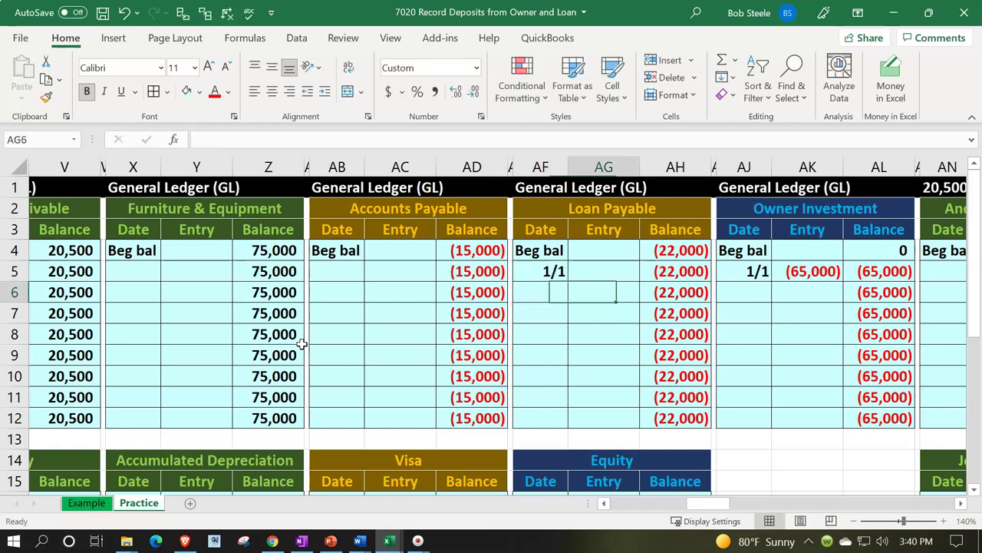
# Post the loan credit to the Loan Payable ledger account by linking AG5 to the journal credit with =I6.
pyautogui.write('=')
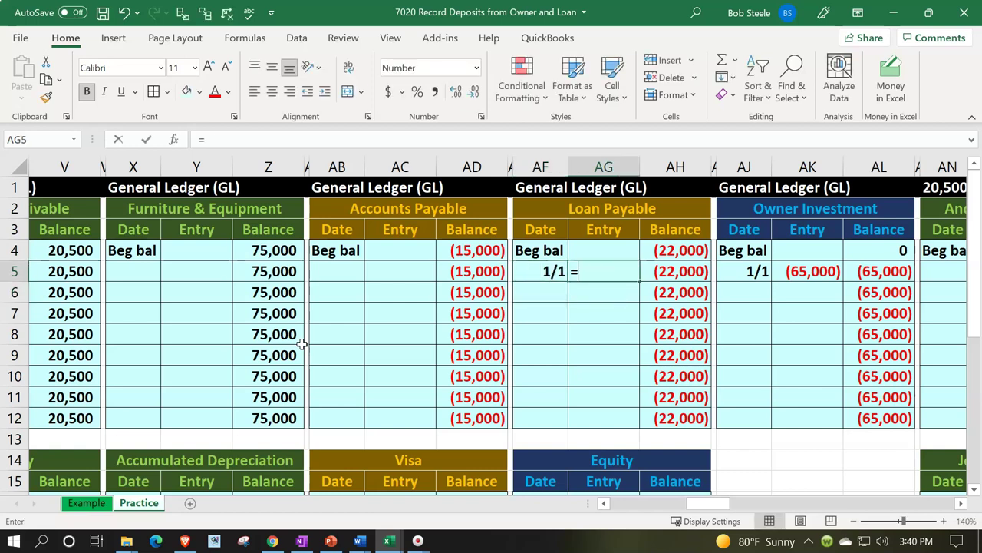
pyautogui.press('Left')
pyautogui.press('Left')
pyautogui.press('Left')
pyautogui.press('Left')
pyautogui.press('Left')
pyautogui.press('Left')
pyautogui.press('Left')
pyautogui.press('Left')
pyautogui.press('Left')
pyautogui.press('Left')
pyautogui.press('Left')
pyautogui.press('Left')
pyautogui.press('Left')
pyautogui.press('Left')
pyautogui.press('Left')
pyautogui.press('Left')
pyautogui.press('Left')
pyautogui.press('Left')
pyautogui.press('Left')
pyautogui.press('Left')
pyautogui.press('Left')
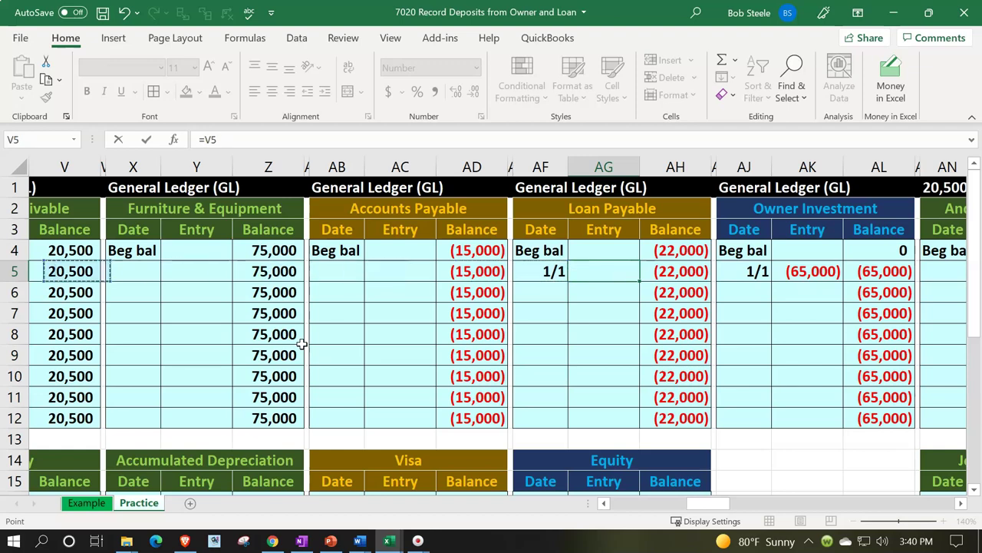
pyautogui.press('Down')
pyautogui.press('Right')
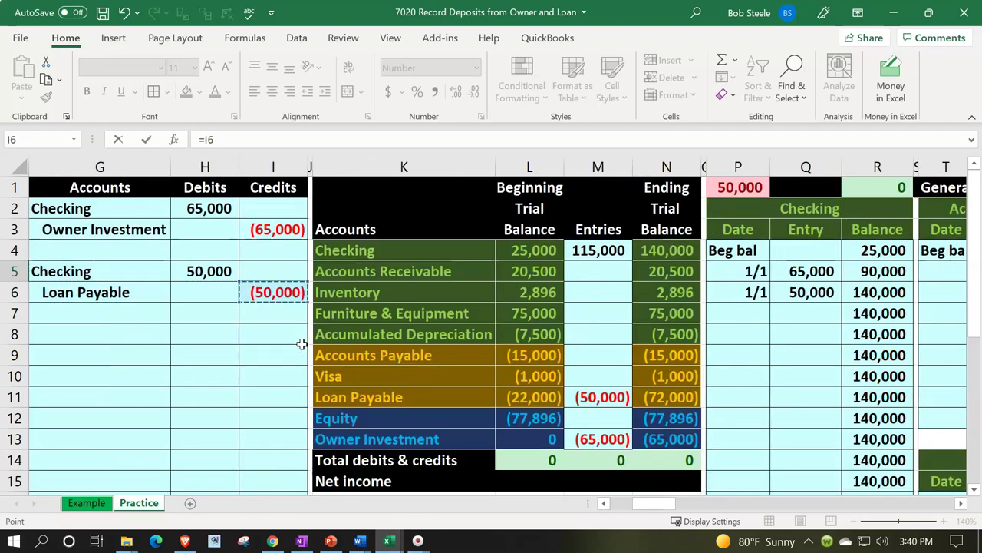
pyautogui.press('Return')
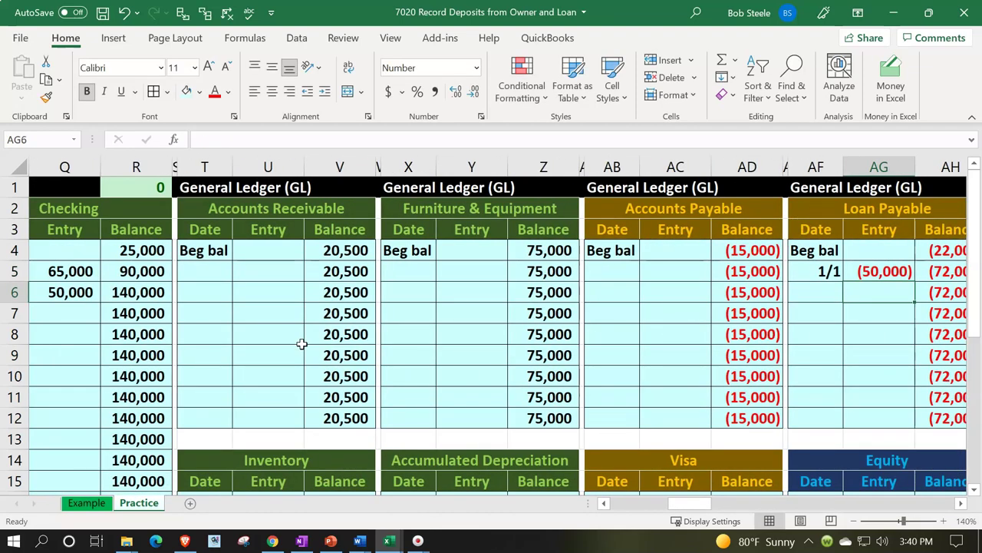
# Review the Loan Payable ledger's beginning balance, the posted entry in AG5 and the running balance in AH5.
pyautogui.press('Up')
pyautogui.press('Up')
pyautogui.press('Right')
pyautogui.press('Down')
pyautogui.press('Left')
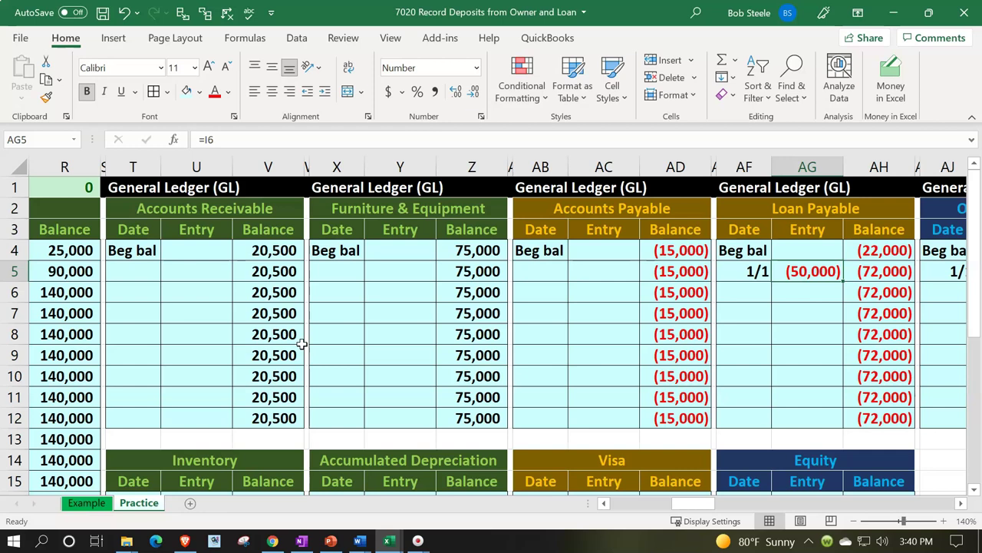
pyautogui.press('Right')
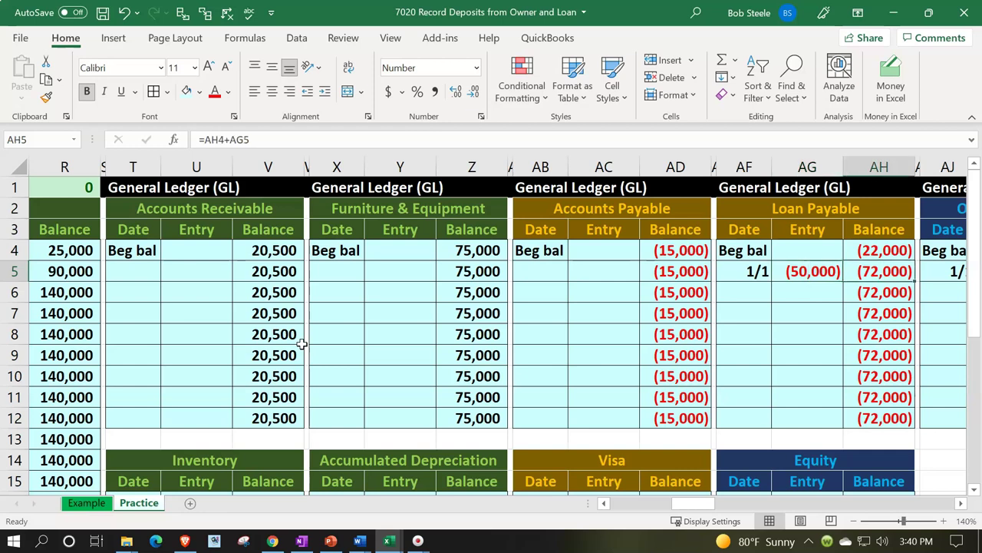
# Compare the Loan Payable ledger balance with the account's ending trial balance in N11.
pyautogui.press('Left')
pyautogui.press('Left')
pyautogui.press('Left')
pyautogui.press('Left')
pyautogui.press('Left')
pyautogui.press('Left')
pyautogui.press('Left')
pyautogui.press('Left')
pyautogui.press('Left')
pyautogui.press('Left')
pyautogui.press('Left')
pyautogui.press('Left')
pyautogui.press('Left')
pyautogui.press('Left')
pyautogui.press('Left')
pyautogui.press('Left')
pyautogui.press('Left')
pyautogui.press('Left')
pyautogui.press('Left')
pyautogui.press('Left')
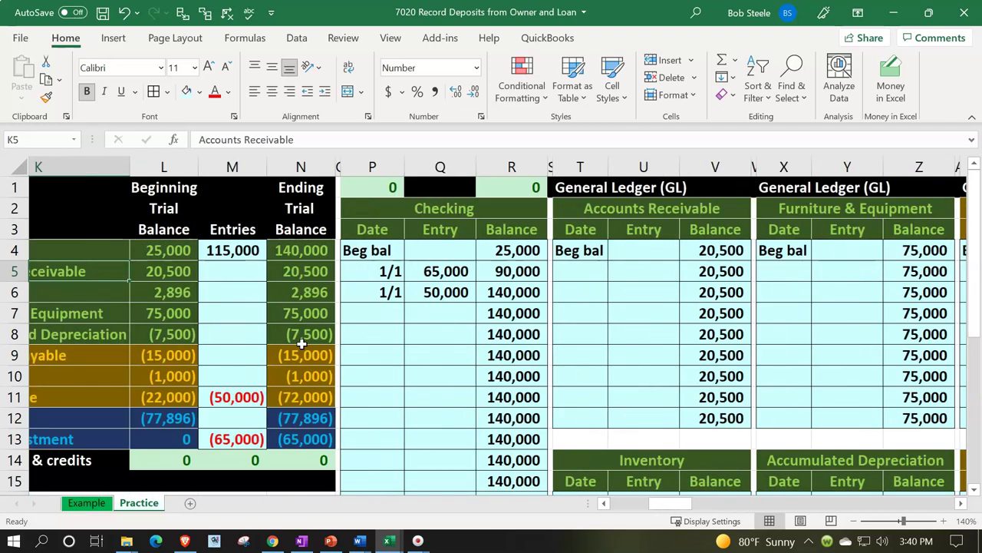
pyautogui.press('Left')
pyautogui.press('Left')
pyautogui.press('Left')
pyautogui.click(550, 403)
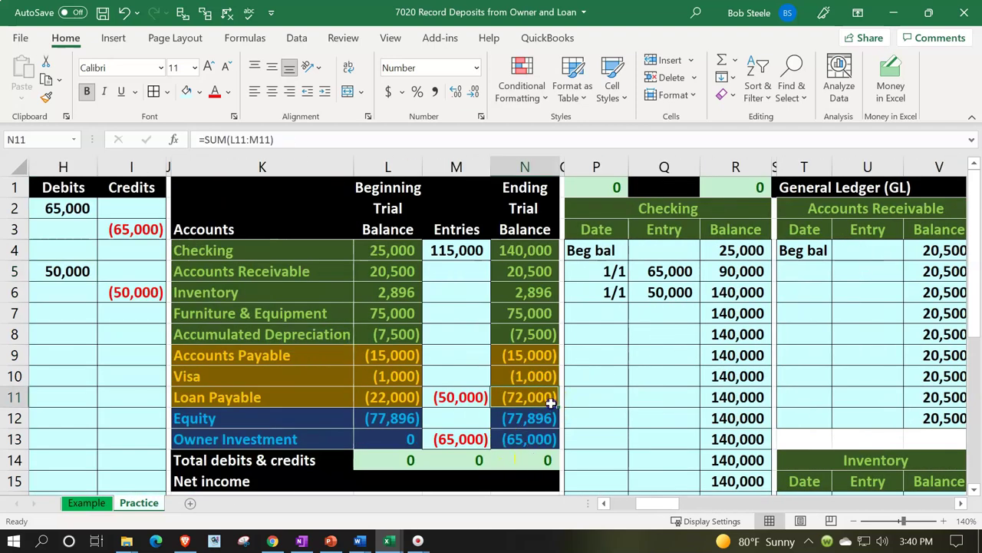
# Check the general ledger control totals in P1 and R1 above the Checking account.
pyautogui.click(619, 188)
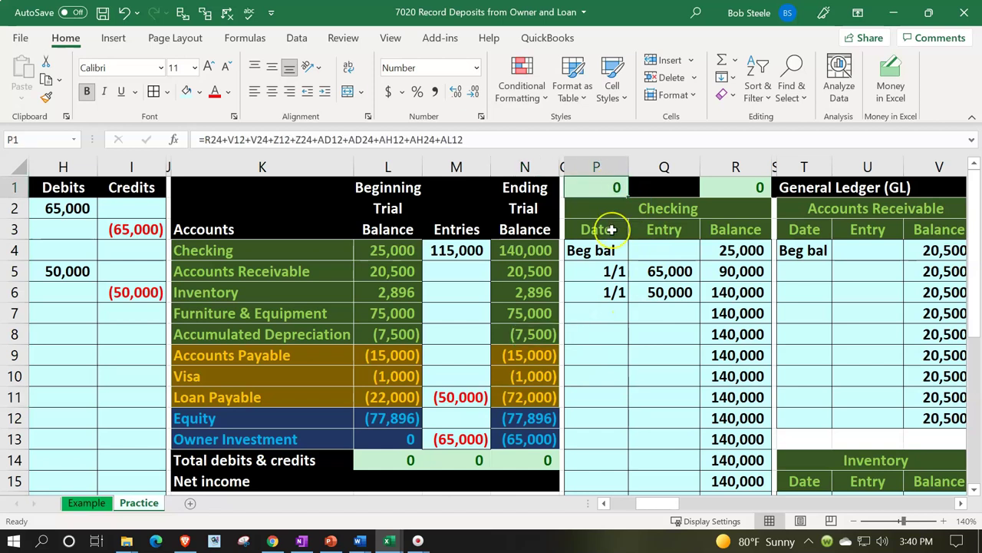
pyautogui.click(712, 180)
pyautogui.click(589, 350)
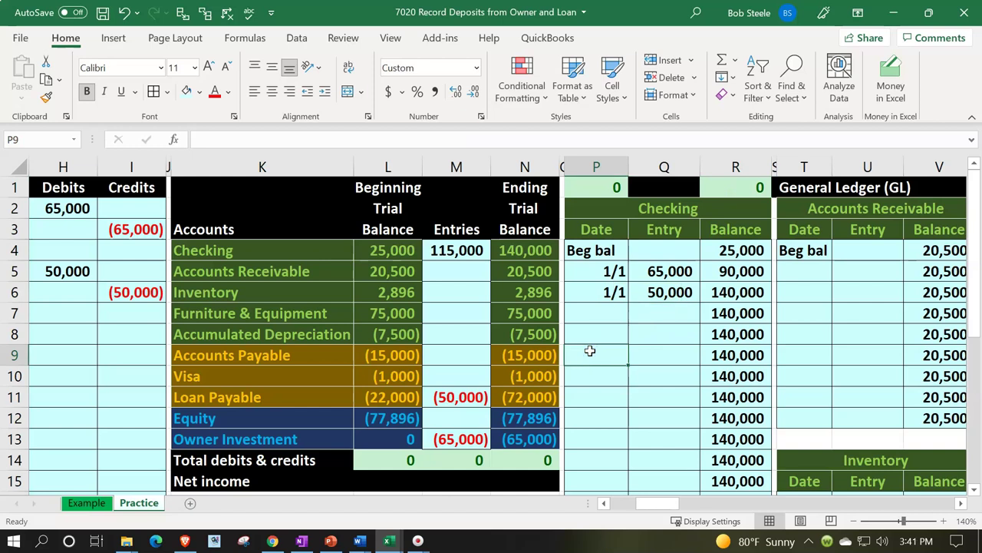
# Return to the journal entries for the owner investment and loan deposits.
pyautogui.press('Left')
pyautogui.press('Left')
pyautogui.press('Left')
pyautogui.press('Left')
pyautogui.press('Left')
pyautogui.press('Left')
pyautogui.press('Left')
pyautogui.press('Left')
pyautogui.press('Left')
pyautogui.press('Left')
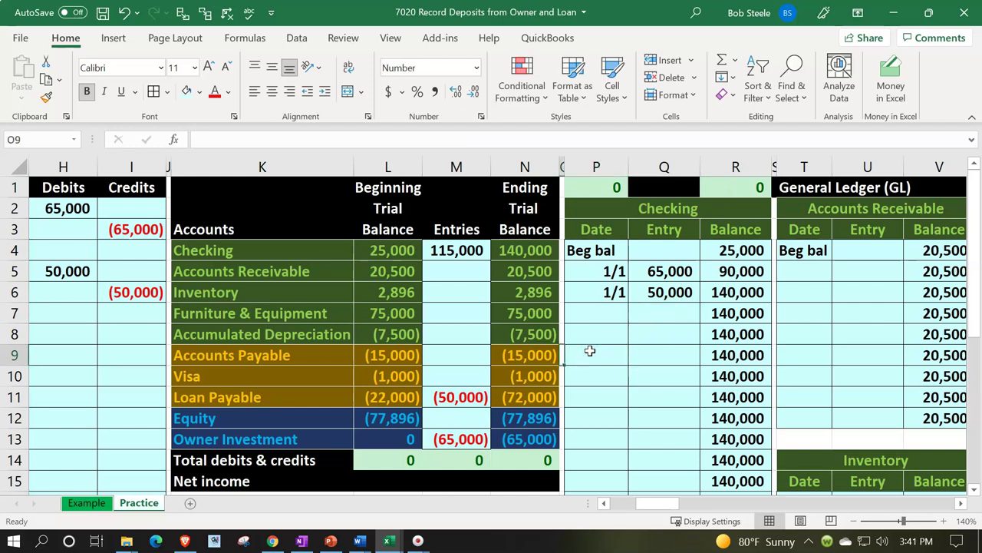